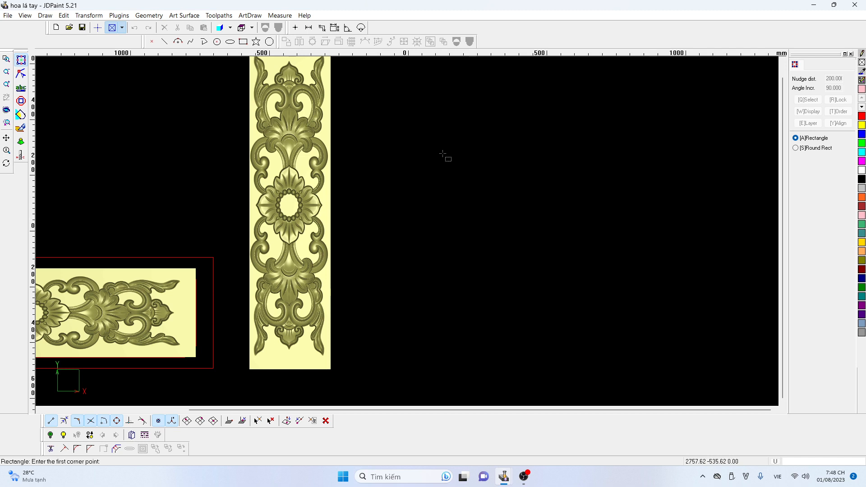
- Draw a rectangle about 1113 mm wide and 304 mm high in the empty area beside the vertical relief
left_click(390, 174)
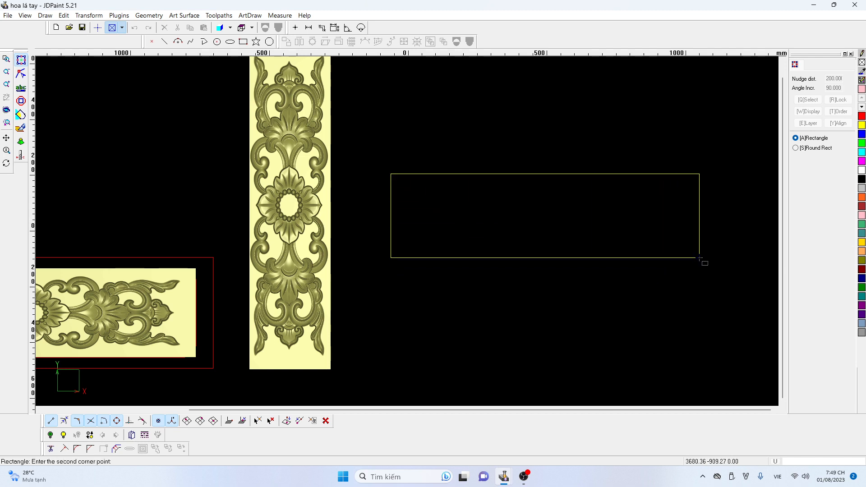
left_click(699, 258)
key("Escape")
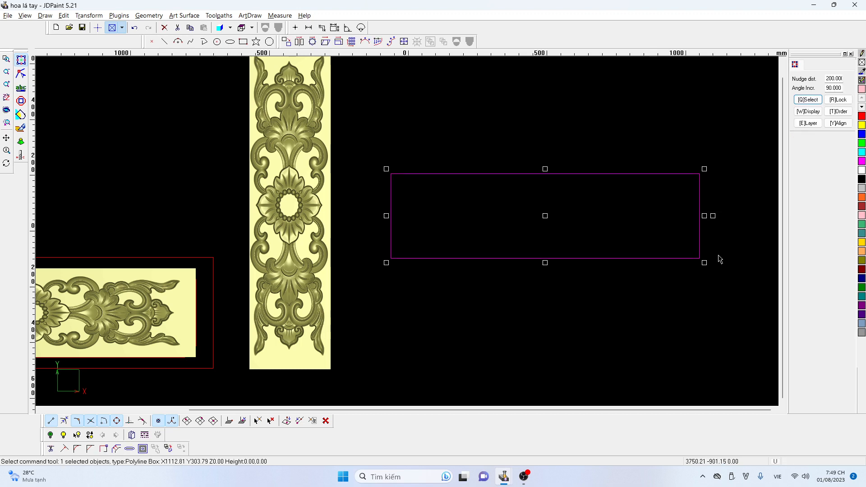
- Scale the new rectangle about its center to 510 mm in X and 260 mm in Y
key("F8")
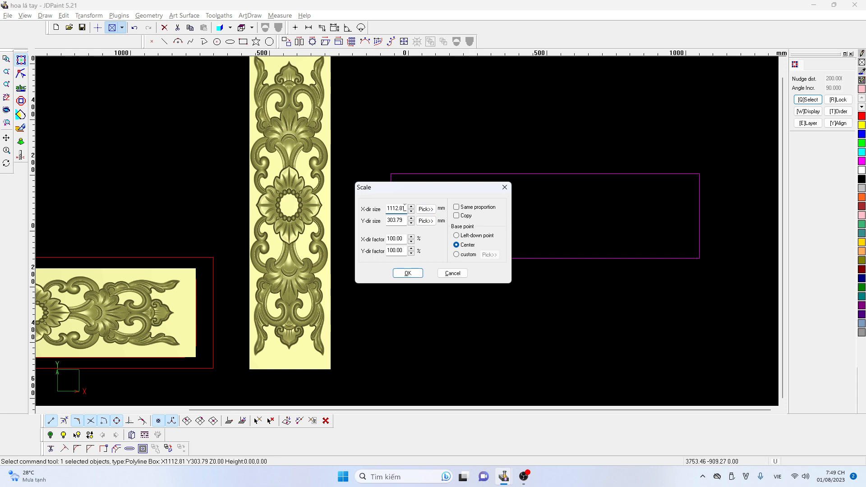
double_click(405, 208)
type("510")
double_click(403, 220)
type("260")
left_click(408, 273)
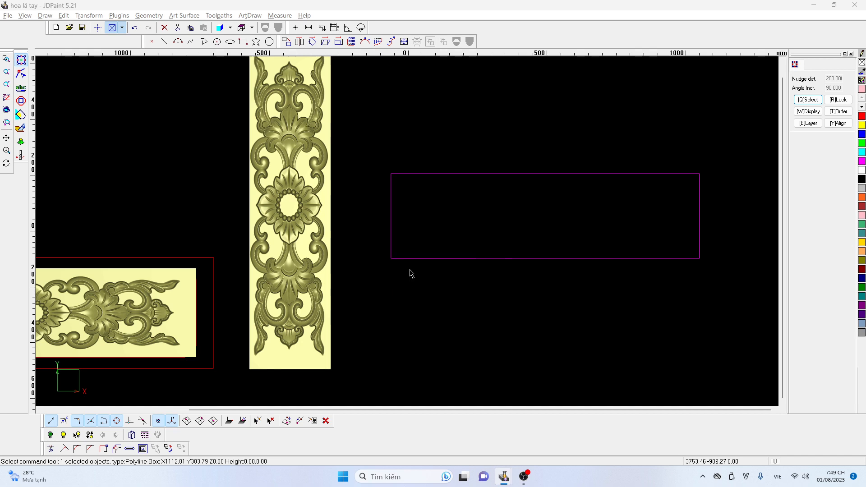
left_click(550, 134)
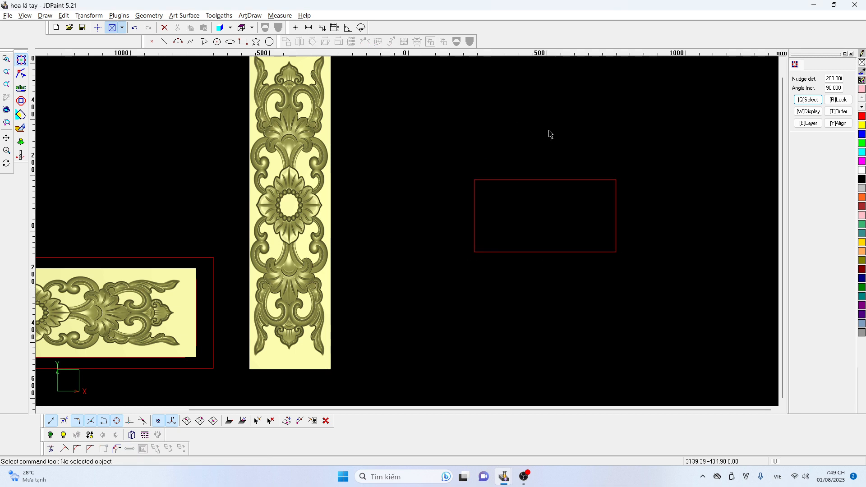
- Offset the 510 × 260 mm rectangle inward by 50 mm with sharp corners, keeping the original curve
left_click(556, 181)
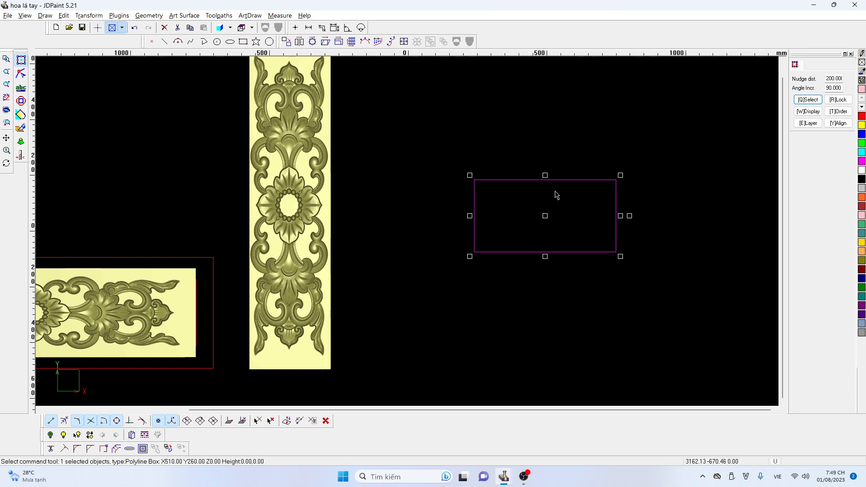
key("alt+o")
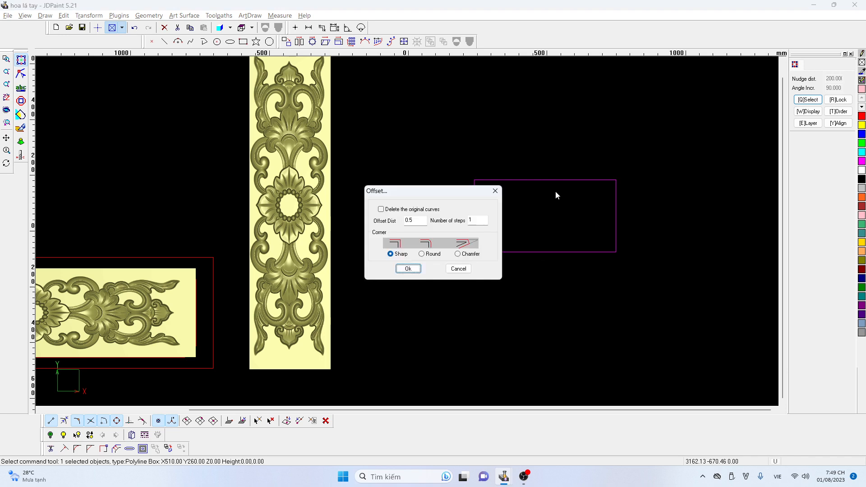
left_click(423, 221)
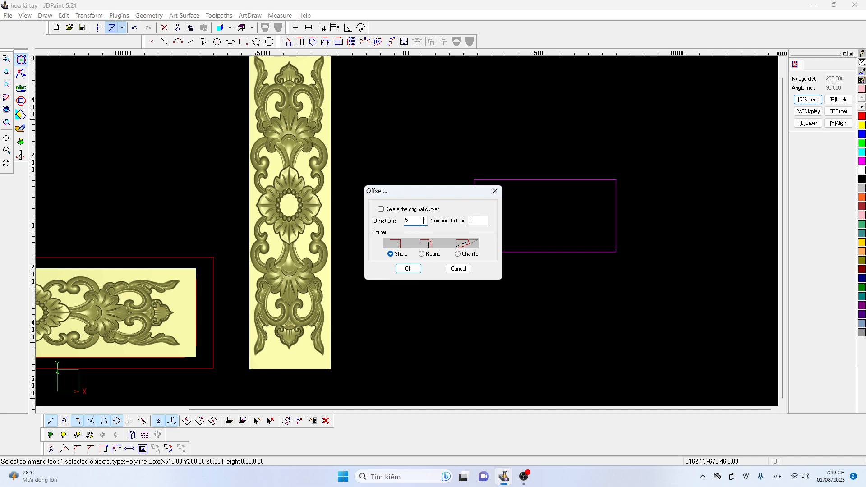
left_click(408, 269)
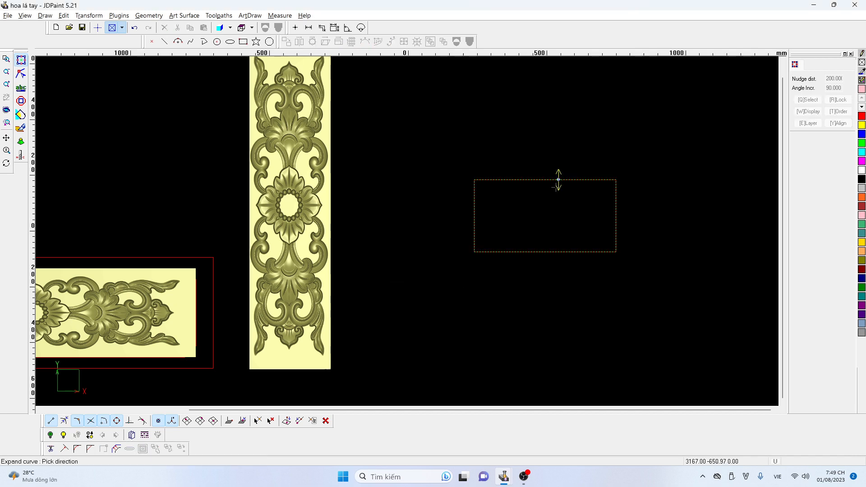
left_click(559, 181)
right_click(640, 193)
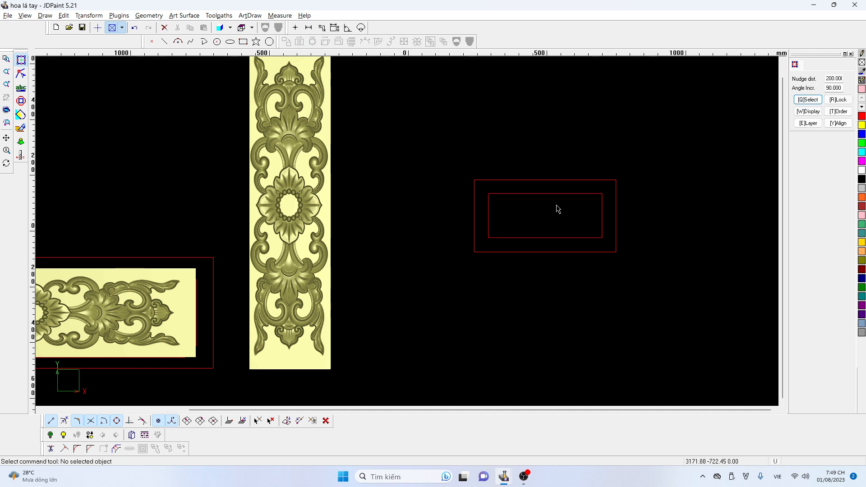
- Try to draw a rectangle directly over the inner offset rectangle, from one corner to the opposite one
left_click(497, 195)
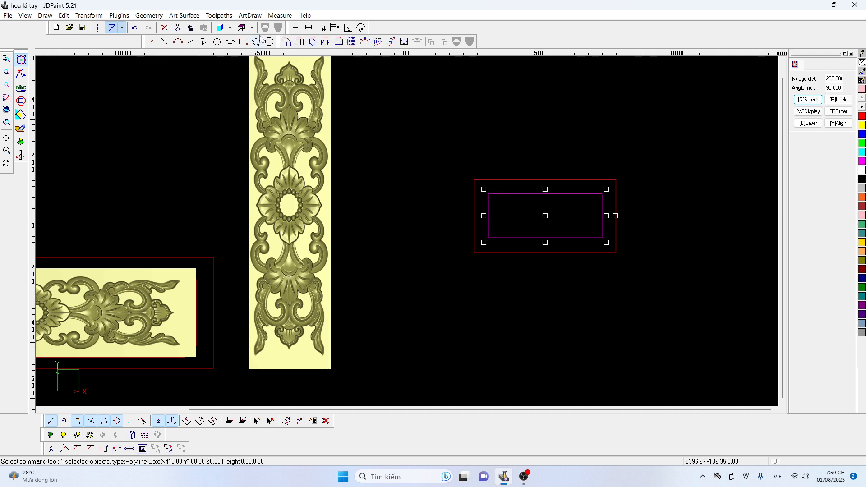
left_click(242, 41)
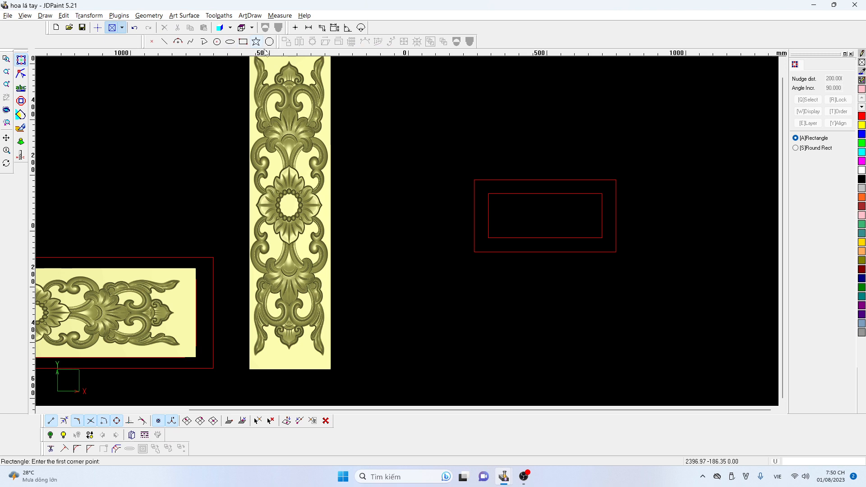
left_click(487, 199)
left_click(602, 238)
key("Escape")
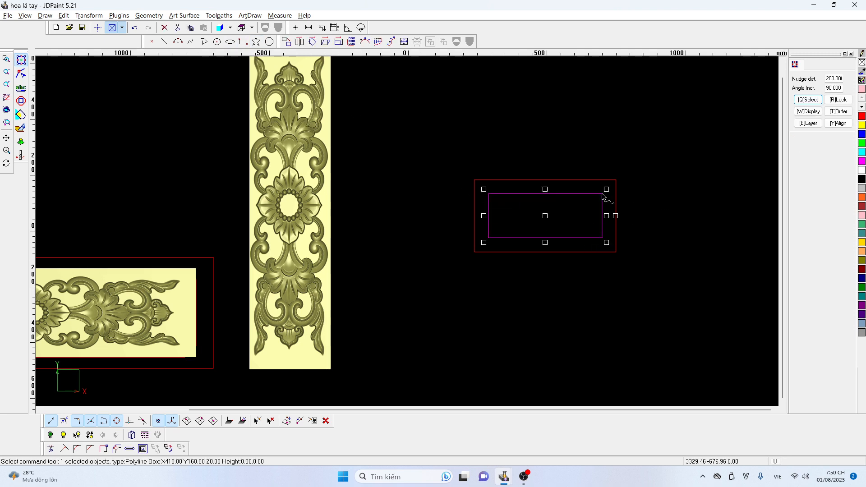
key("Escape")
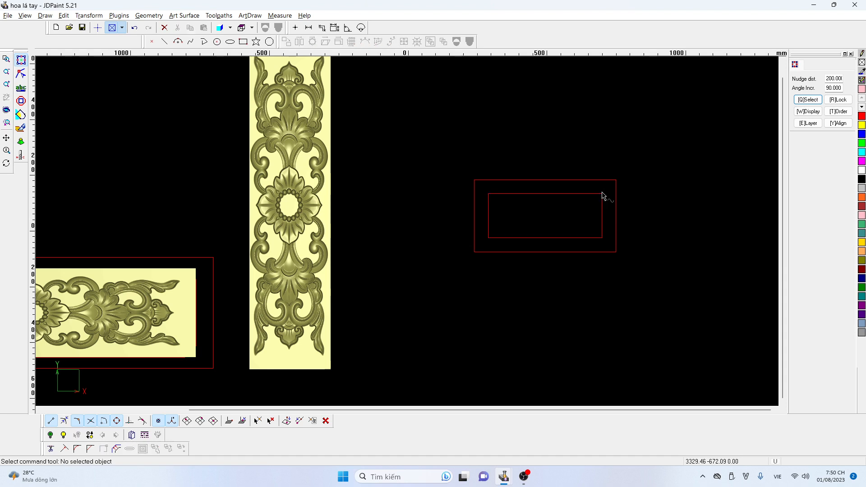
- Select the inner rectangle and switch the keyboard layout to English (US)
left_click(602, 195)
left_click(787, 476)
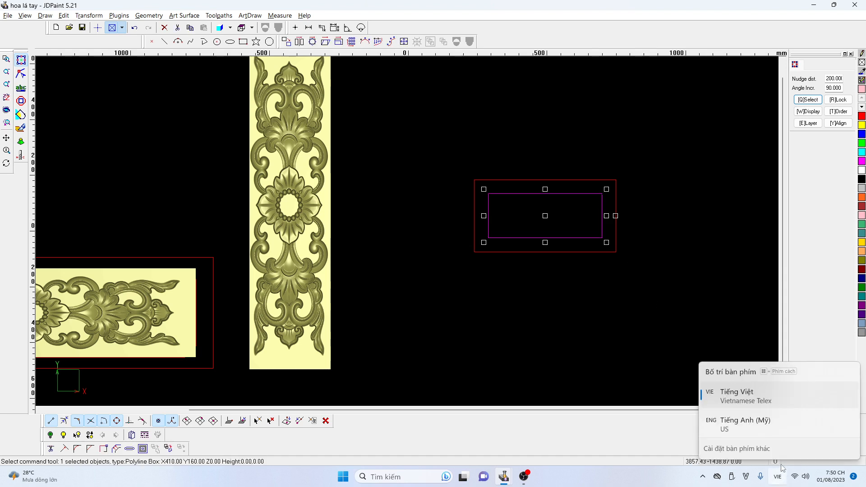
left_click(775, 427)
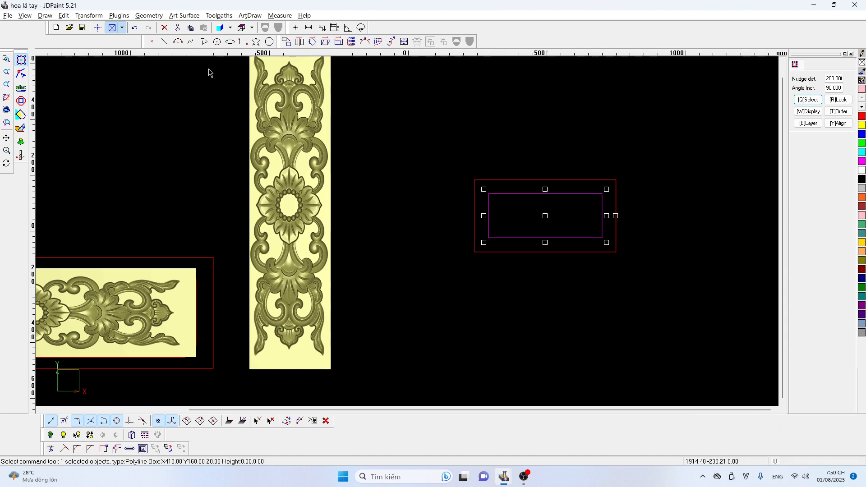
- Try tracing the inner rectangle again with a plain rectangle snapped to its opposite corners
left_click(242, 41)
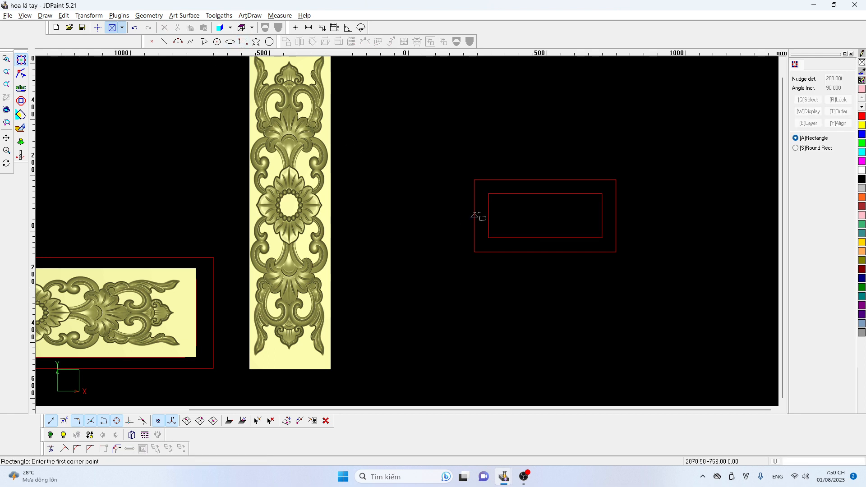
left_click(489, 195)
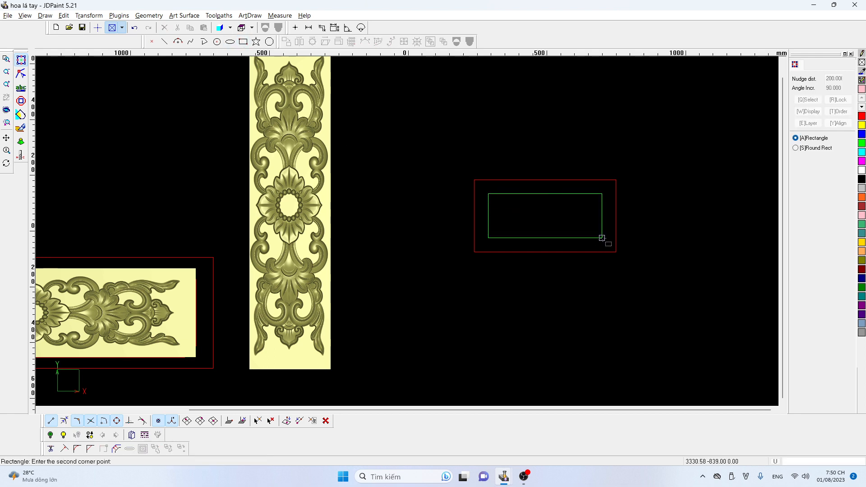
left_click(603, 238)
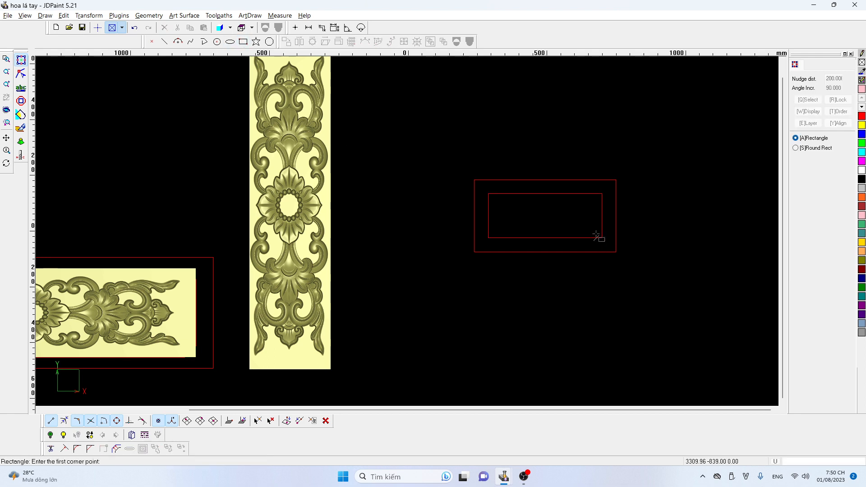
right_click(657, 229)
left_click(609, 203)
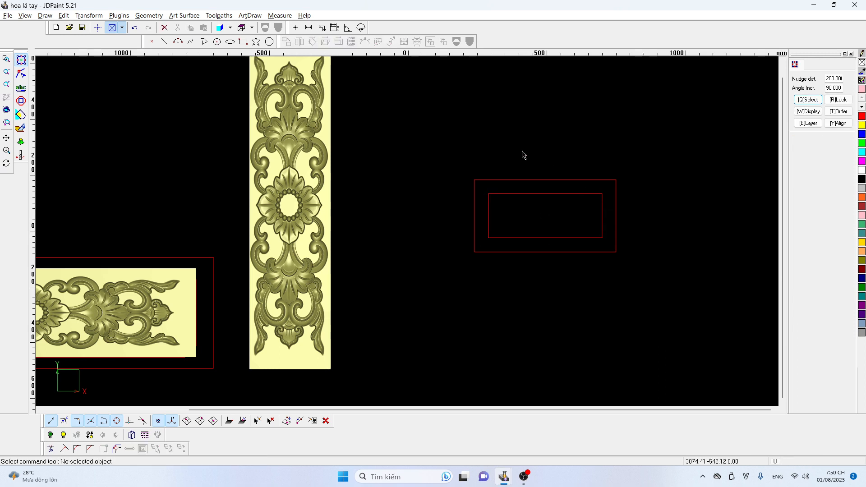
- Draw a Round Rect with a negative corner radius over the inner rectangle's opposite corners, and delete the plain inner rectangle
left_click(244, 42)
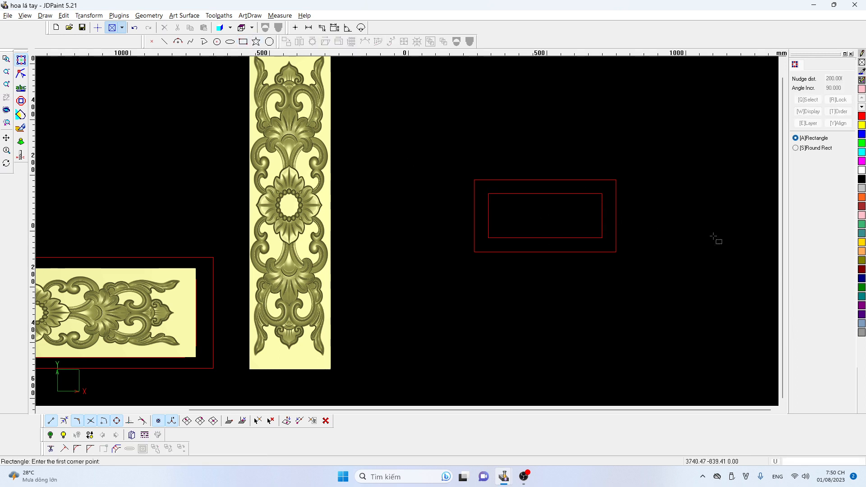
left_click(796, 148)
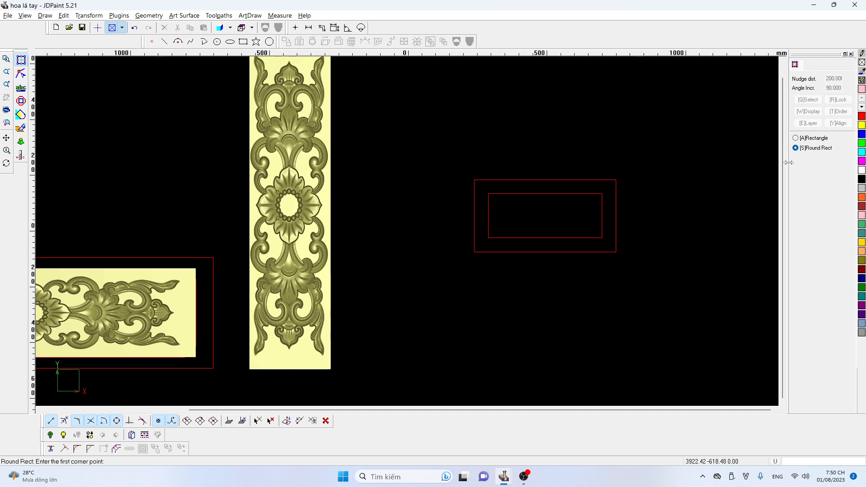
left_click(488, 194)
left_click(602, 238)
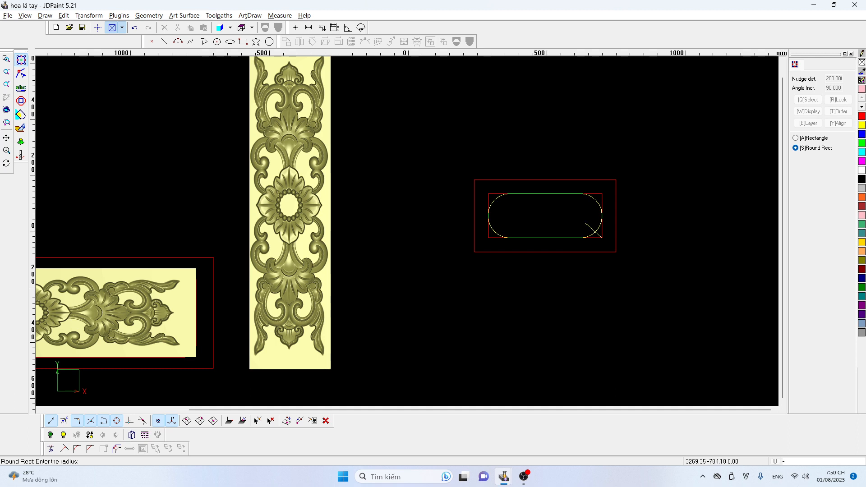
key("Return")
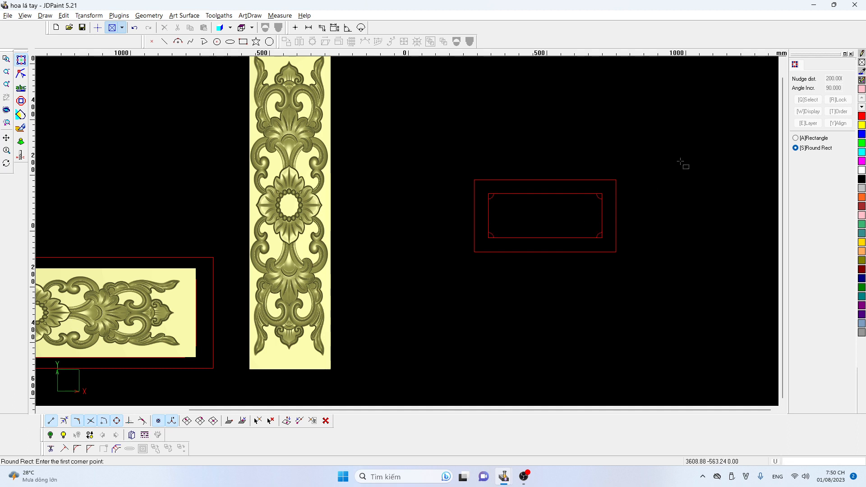
right_click(640, 224)
left_click(659, 158)
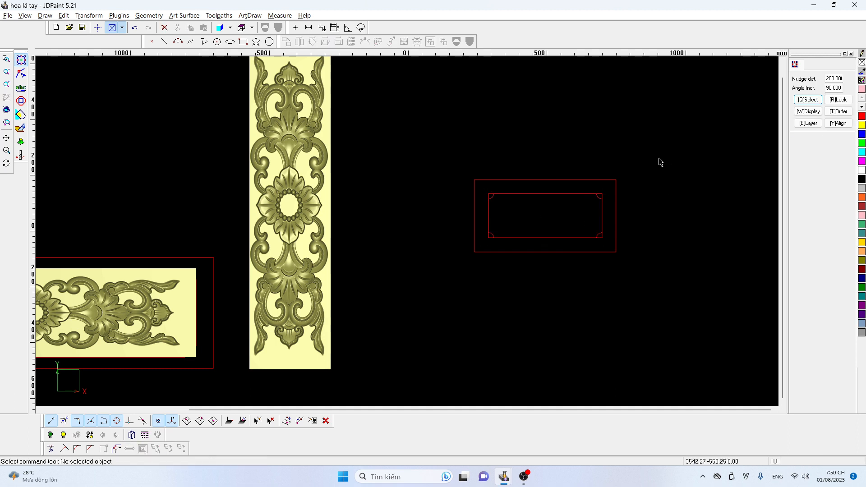
left_click(602, 193)
key("Delete")
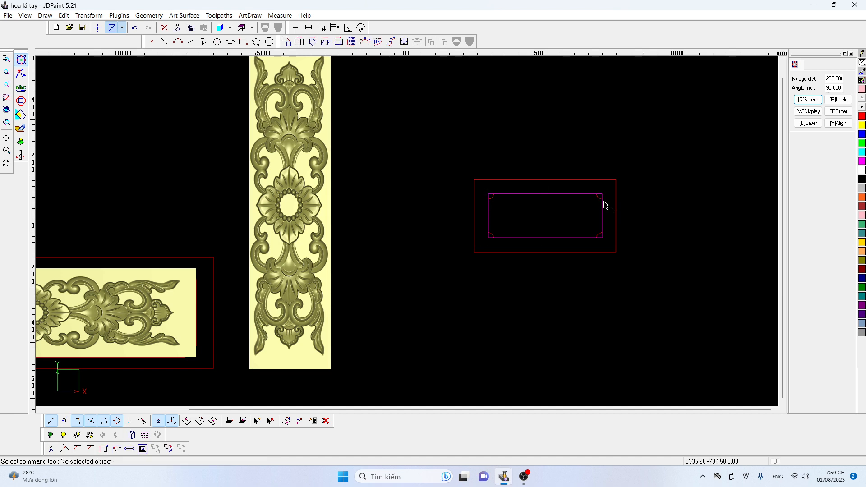
- Offset the inner frame with concave corners slightly inward using sharp corners, keeping the original curve
left_click(604, 202)
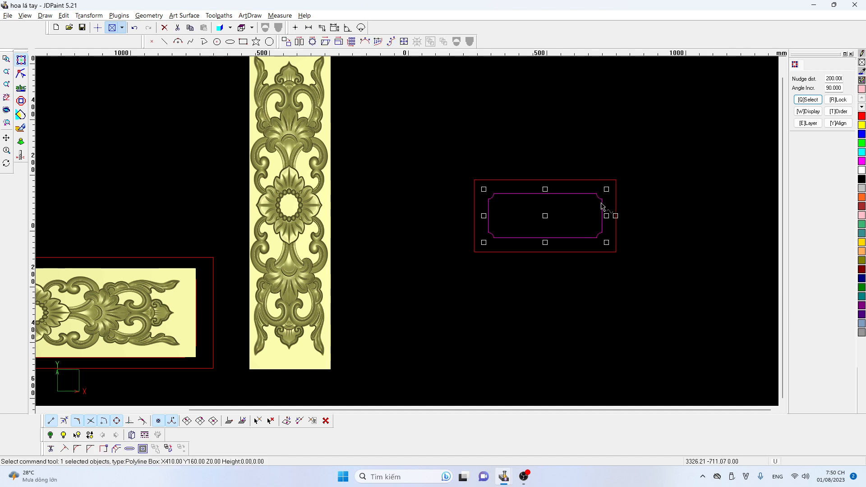
key("o")
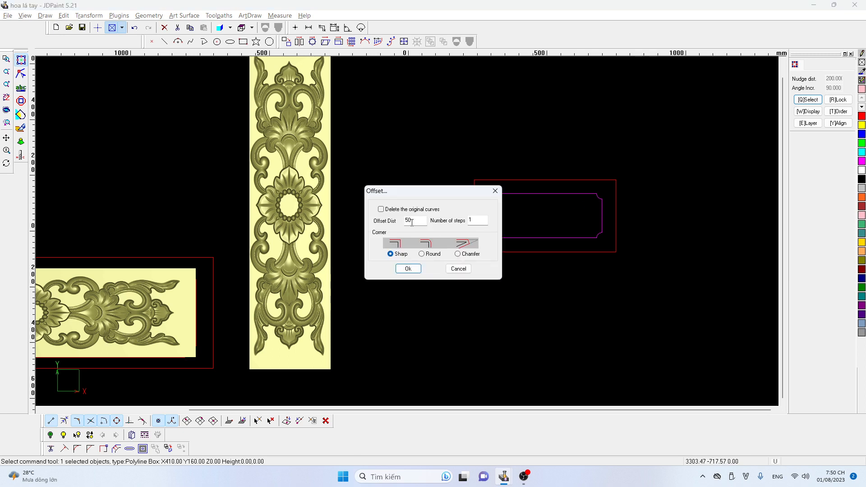
left_click(408, 269)
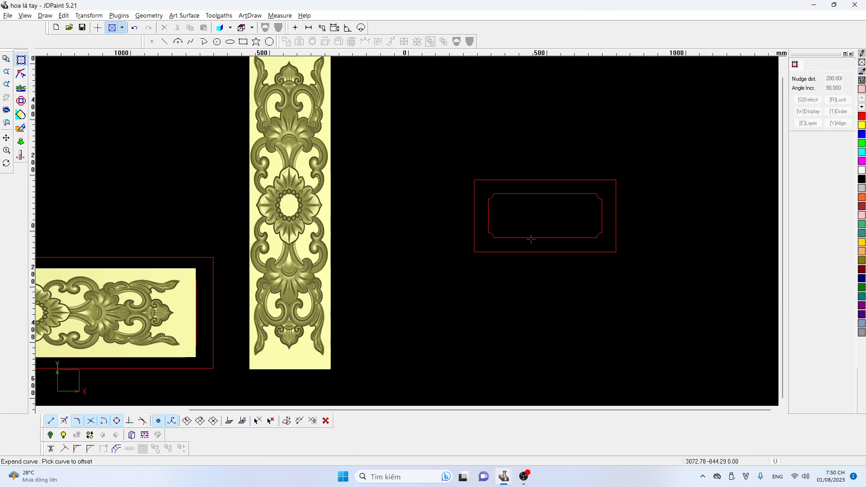
left_click(603, 195)
left_click(625, 182)
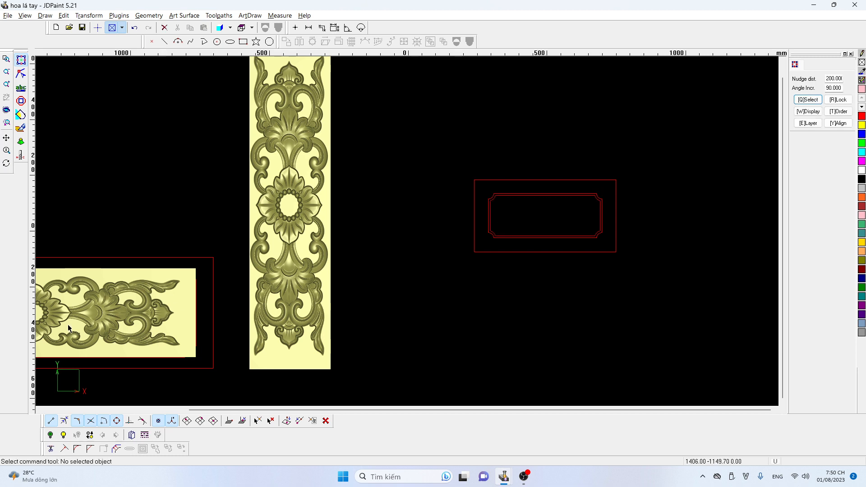
- Make the horizontal relief surface the same size as the inner concave-cornered frame in both directions, as one entity
left_click(96, 326)
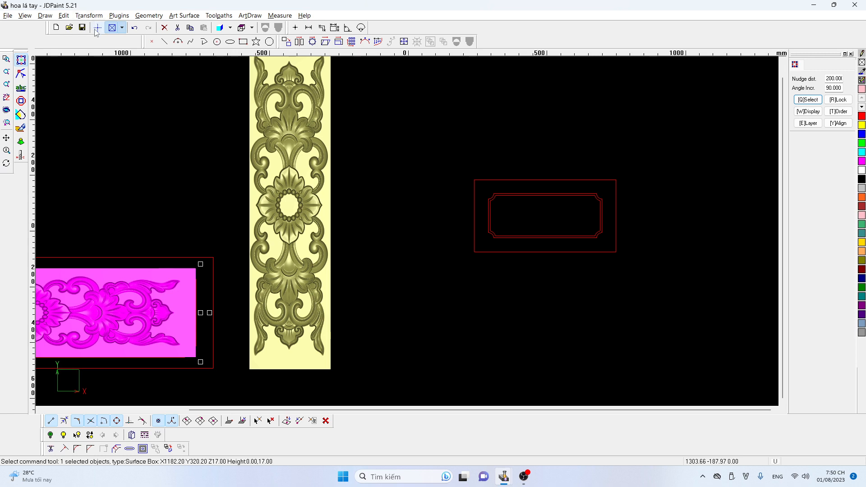
left_click(89, 16)
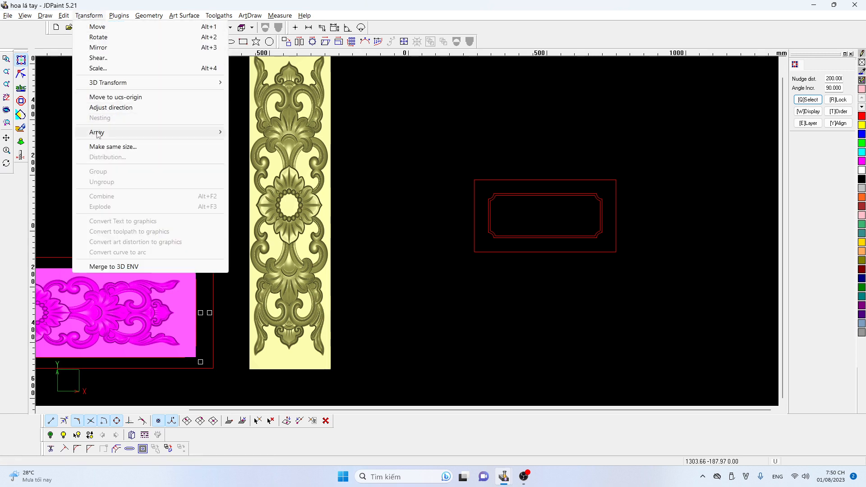
left_click(106, 147)
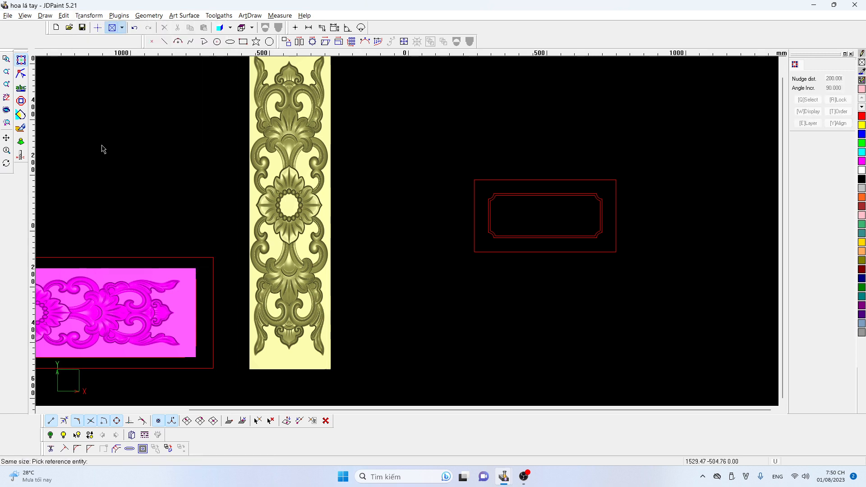
left_click(535, 198)
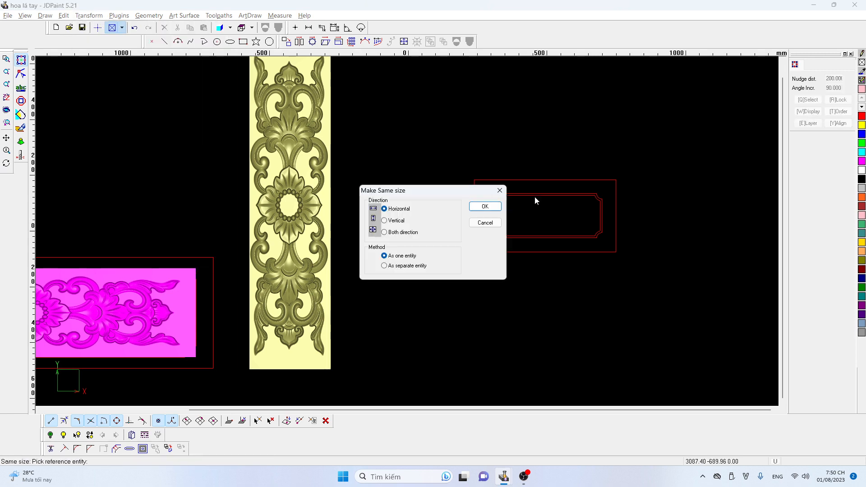
left_click(385, 233)
left_click(481, 209)
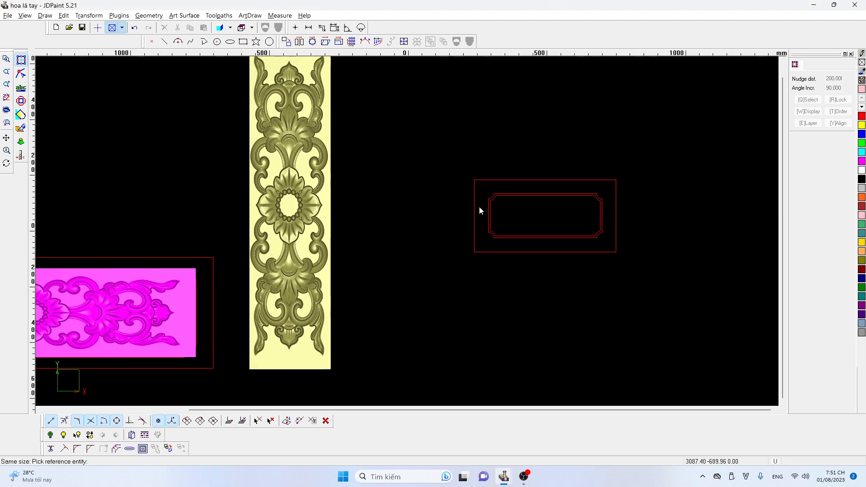
- Centre the resized relief surface on the inner concave-cornered frame, aligning whole objects as one
left_click(630, 219)
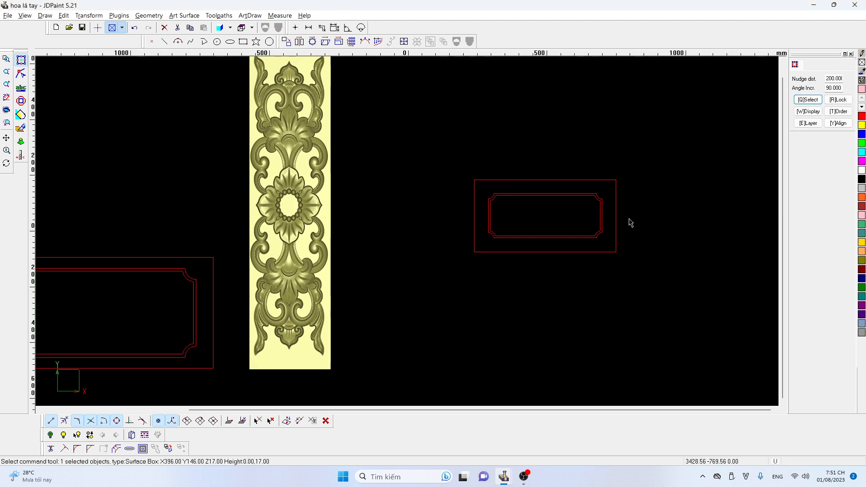
left_click(841, 124)
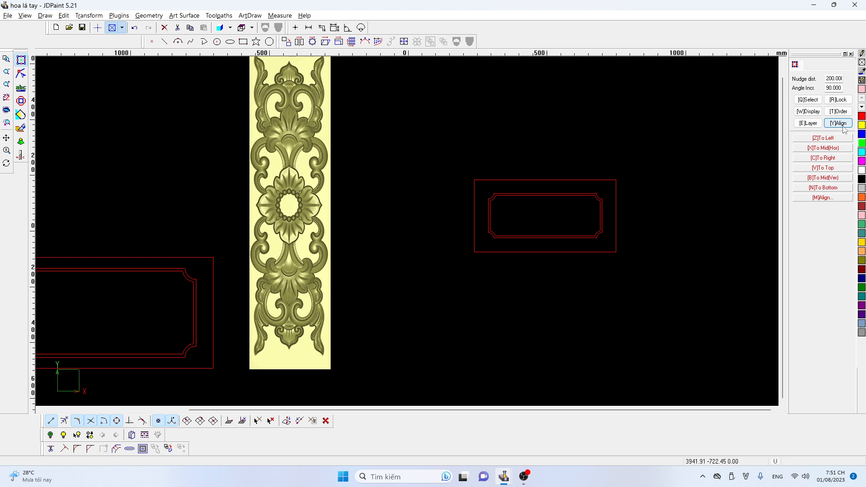
left_click(823, 197)
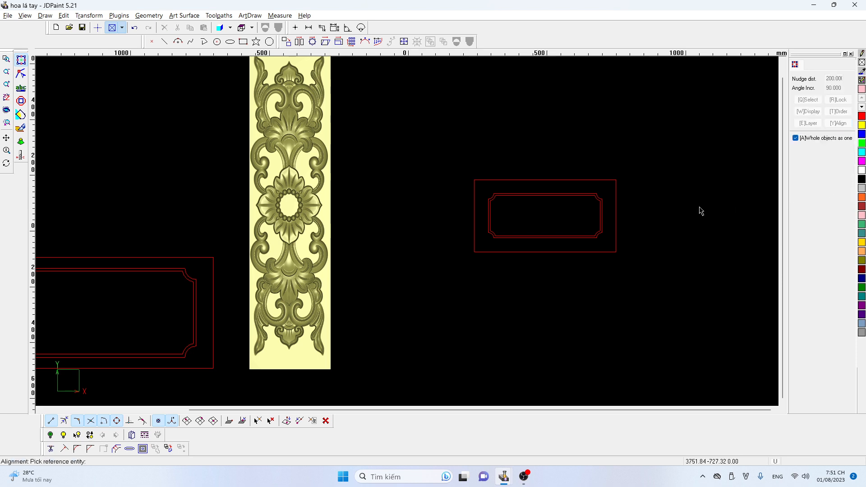
left_click(569, 196)
left_click(402, 275)
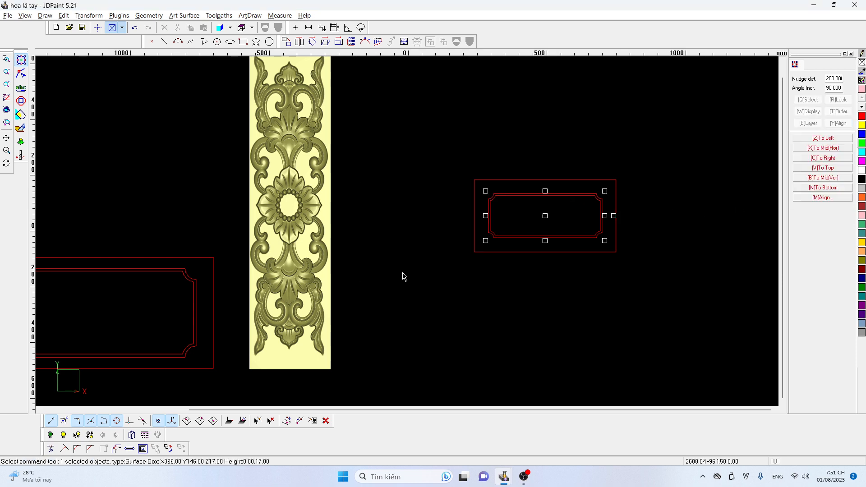
left_click(657, 287)
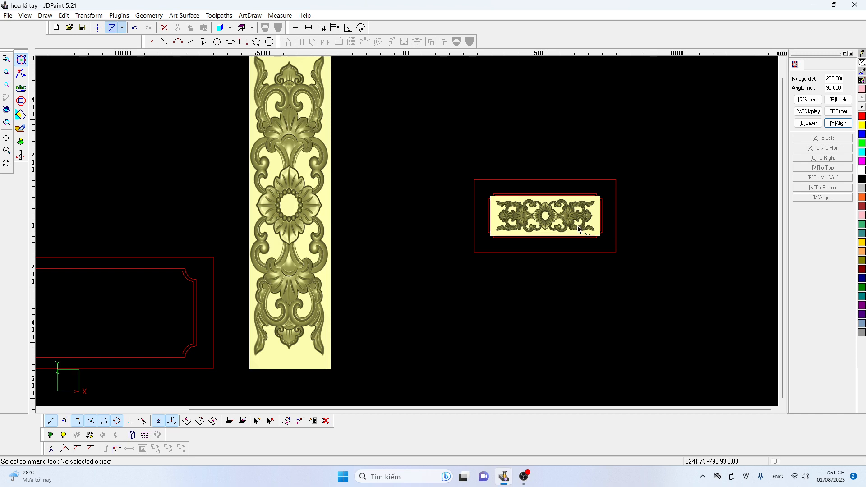
- Create a region relief from the outer of the two concave-cornered frames with a Rectangle section type and base height 0
scroll(580, 230, "up", 3)
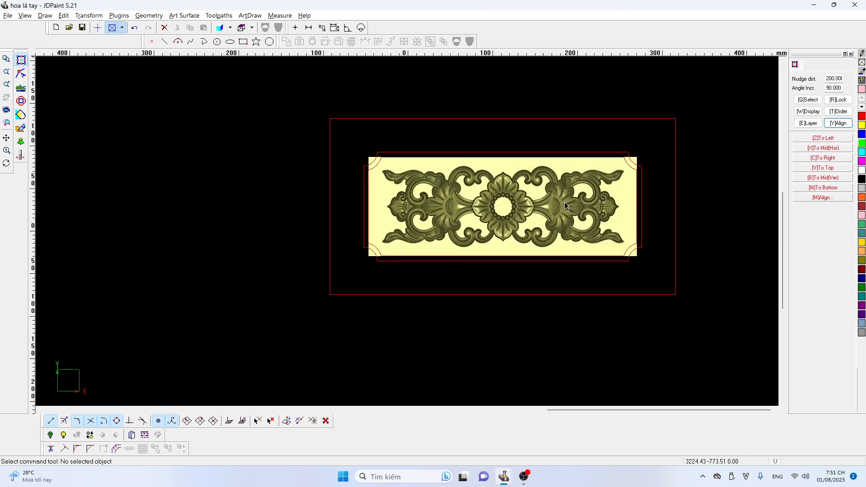
scroll(566, 203, "up", 1)
middle_click_drag(569, 196, 559, 242)
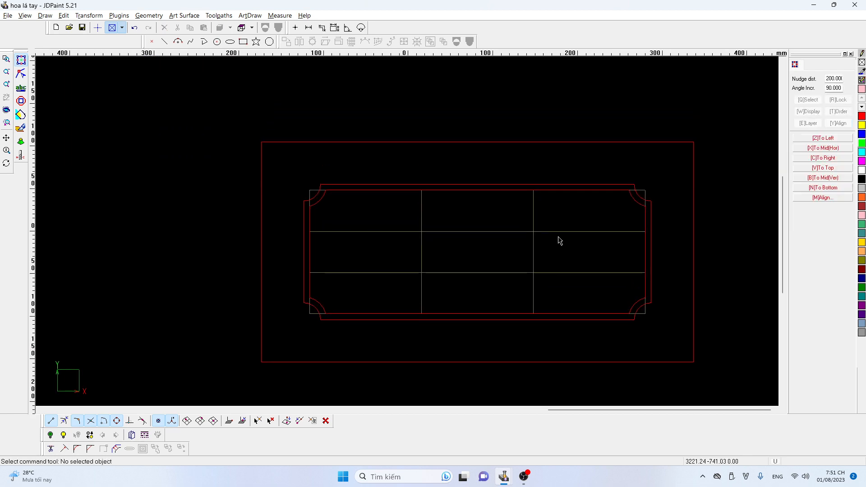
left_click(613, 185)
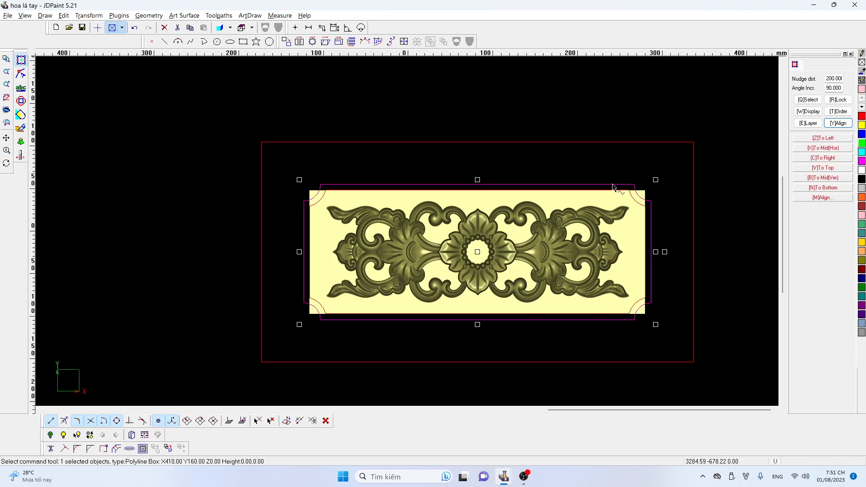
left_click(185, 15)
left_click(201, 27)
left_click(532, 164)
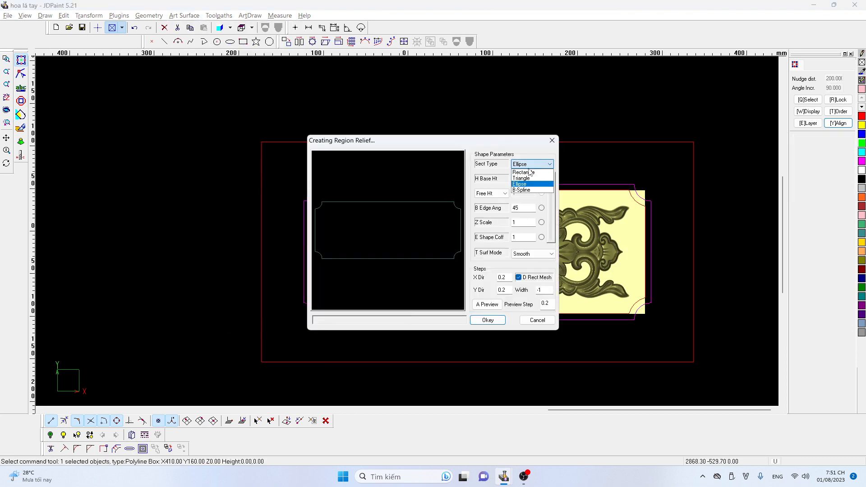
left_click(524, 173)
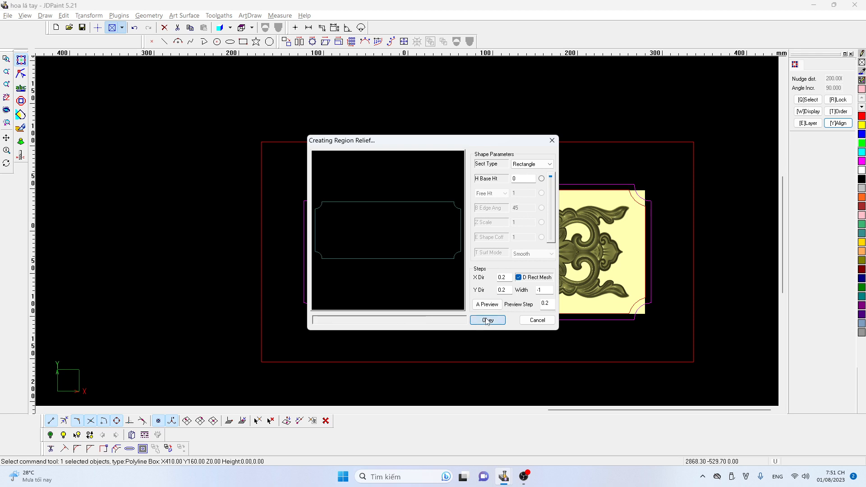
left_click(487, 320)
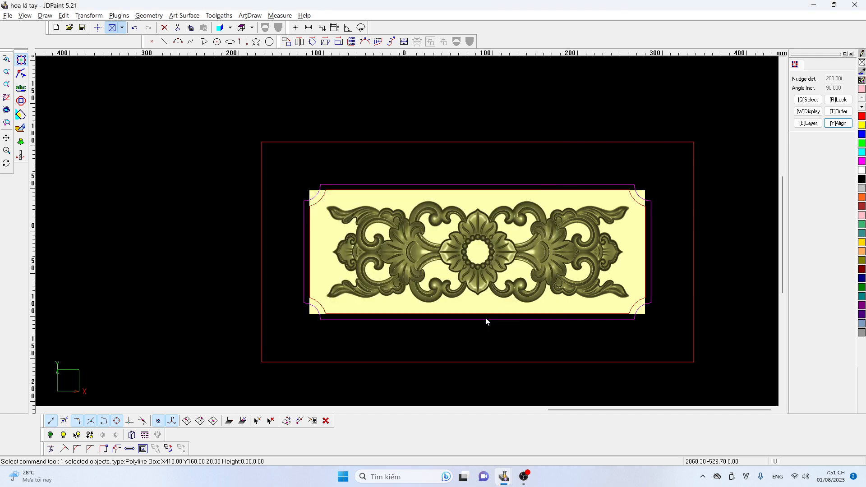
left_click(731, 210)
- Combine the floral relief with the new flat base surface in Add mode, with Merge enabled
left_click(495, 261)
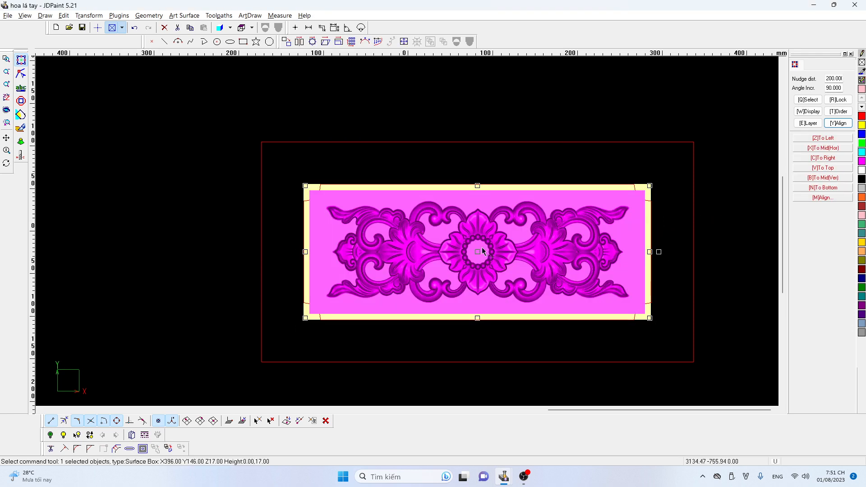
left_click(186, 17)
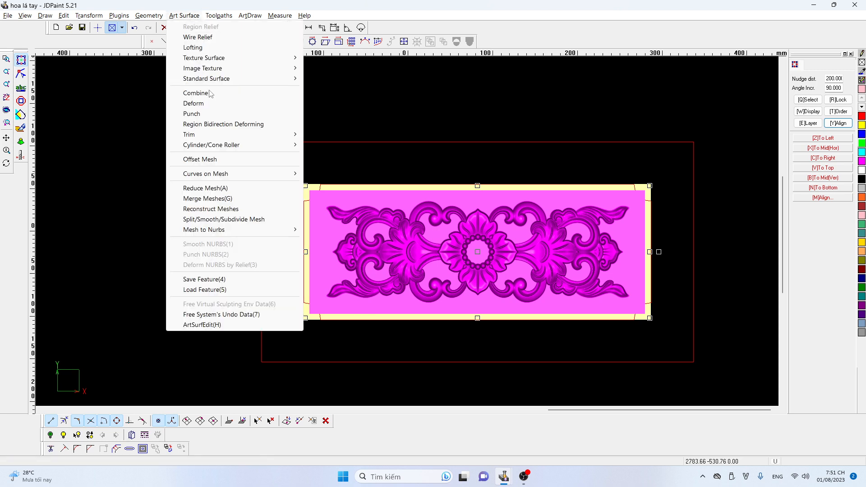
left_click(222, 105)
left_click(184, 16)
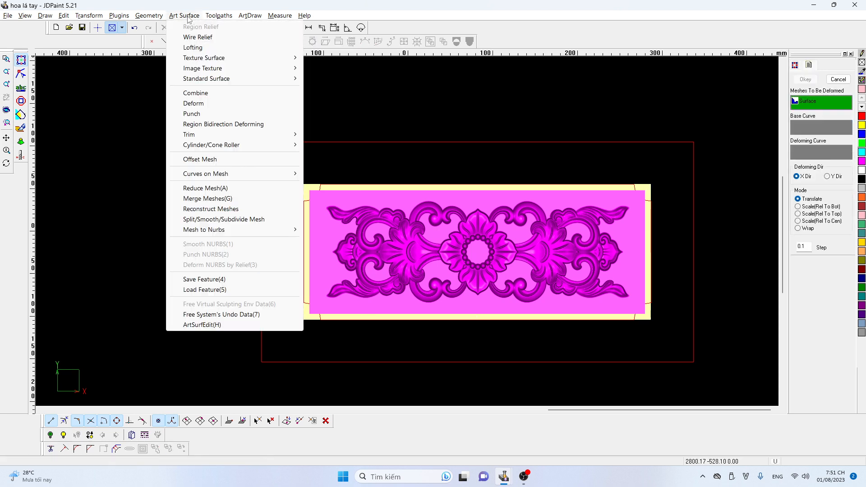
left_click(207, 93)
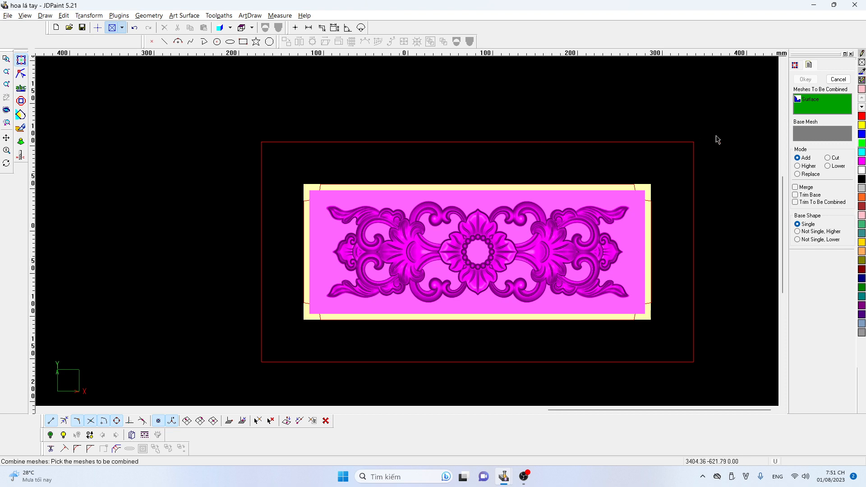
left_click(810, 135)
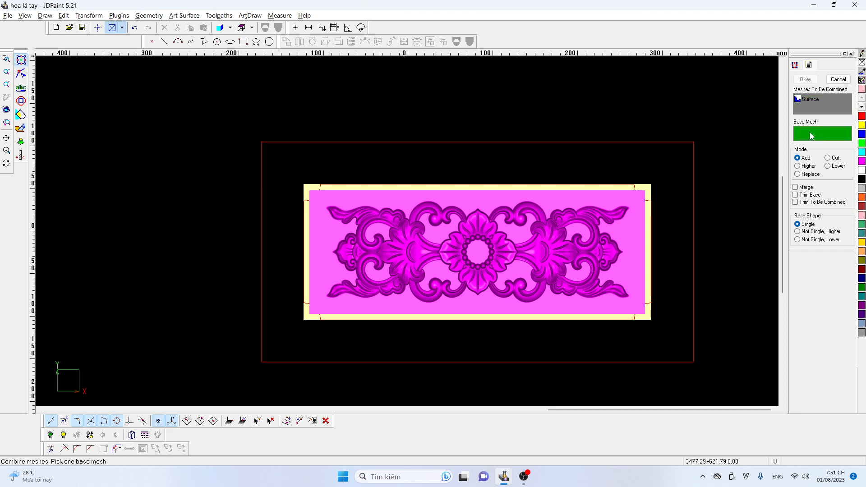
left_click(796, 186)
left_click(647, 190)
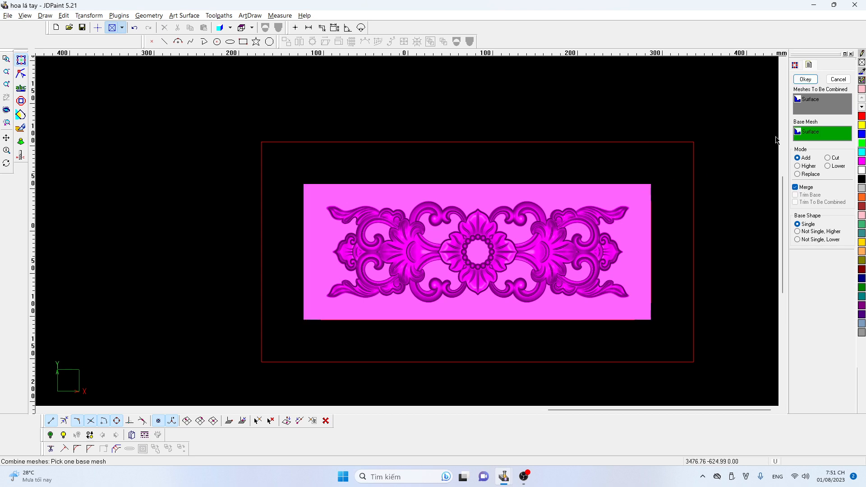
left_click(806, 80)
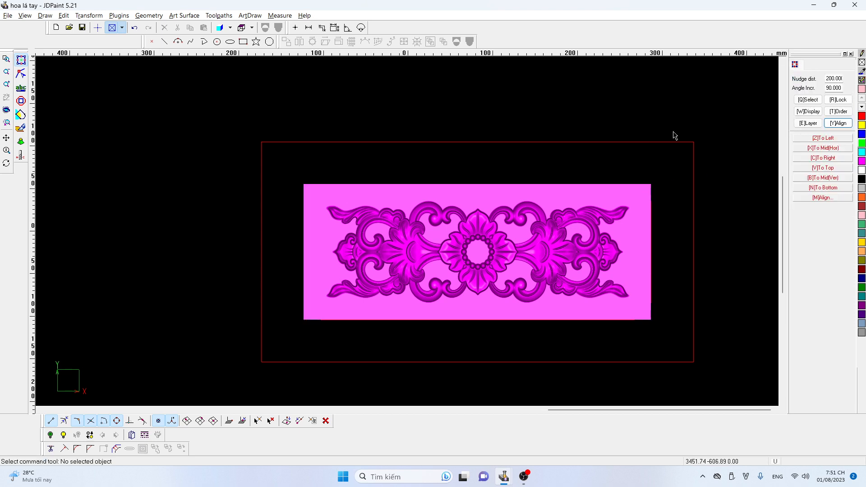
- Bring the panel's relief and outlines into virtual sculpting and colour the model regions divided by the outer concave-cornered frame
left_click_drag(735, 117, 218, 379)
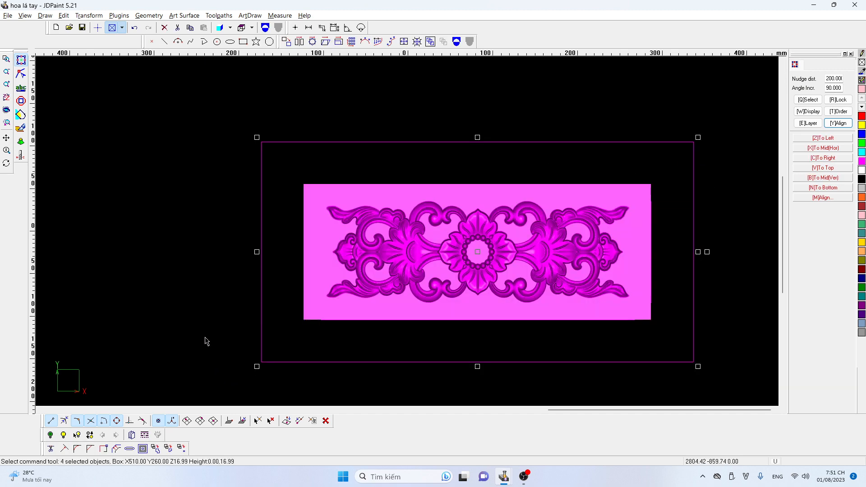
key("F9")
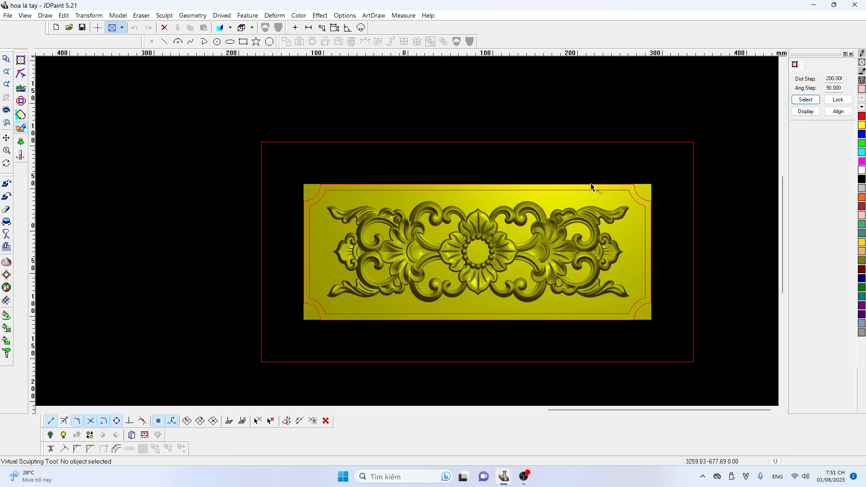
key("F6")
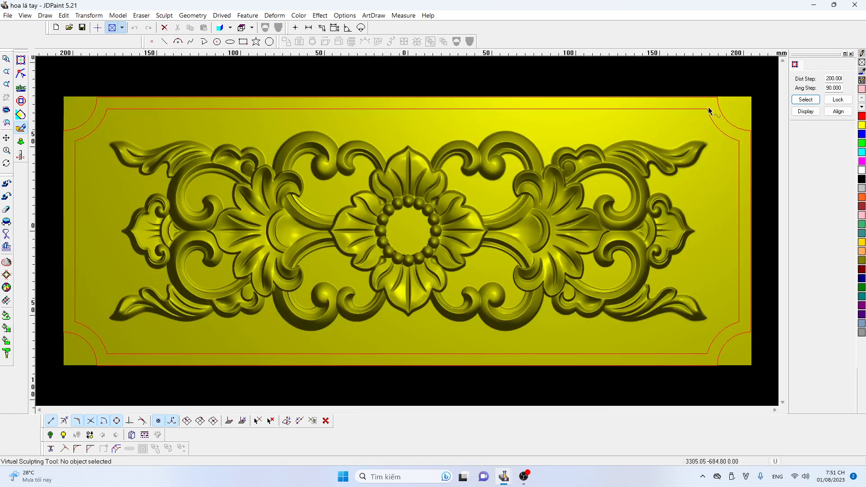
left_click(719, 103)
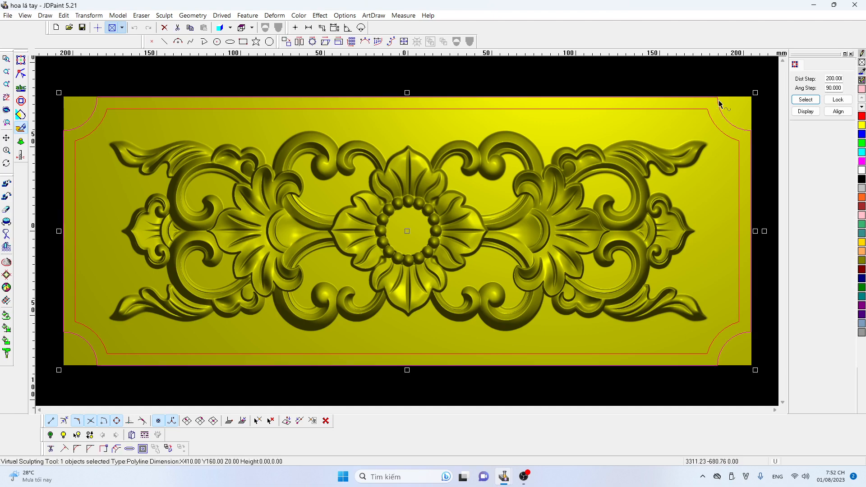
key("shift+4")
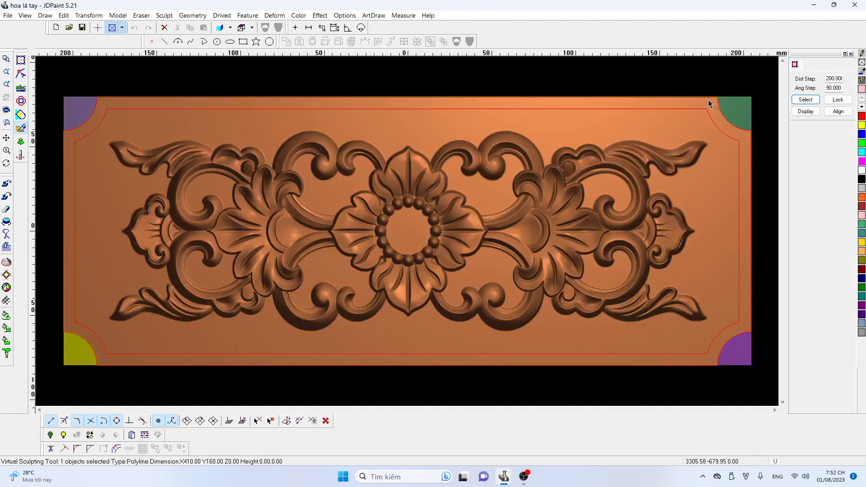
- Scale the sculpting model's Z range to a minimum of 0 and a maximum of 13
left_click(118, 16)
left_click(146, 143)
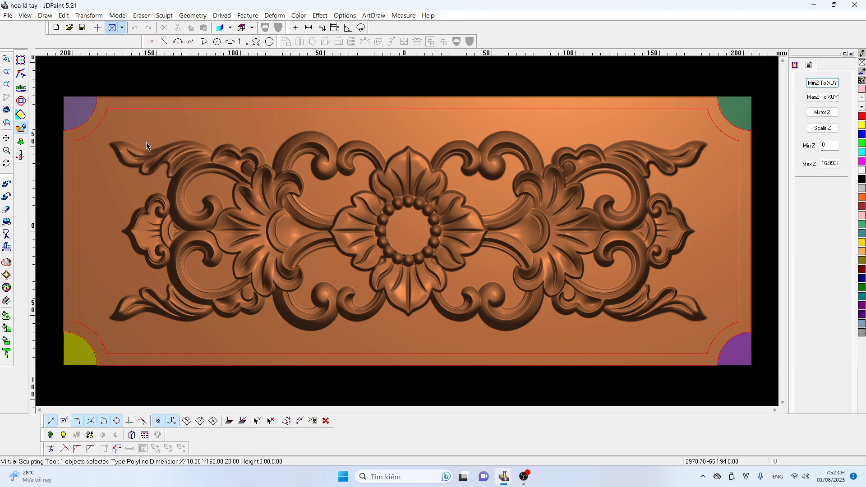
double_click(840, 163)
type("13")
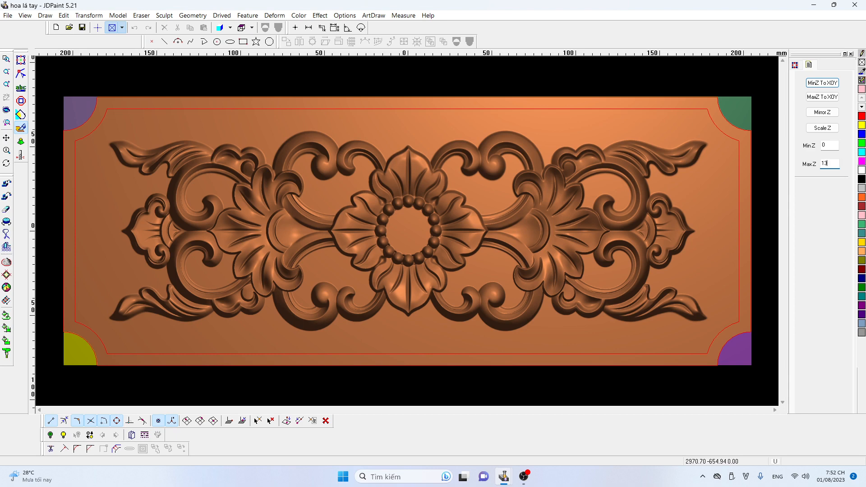
left_click(831, 128)
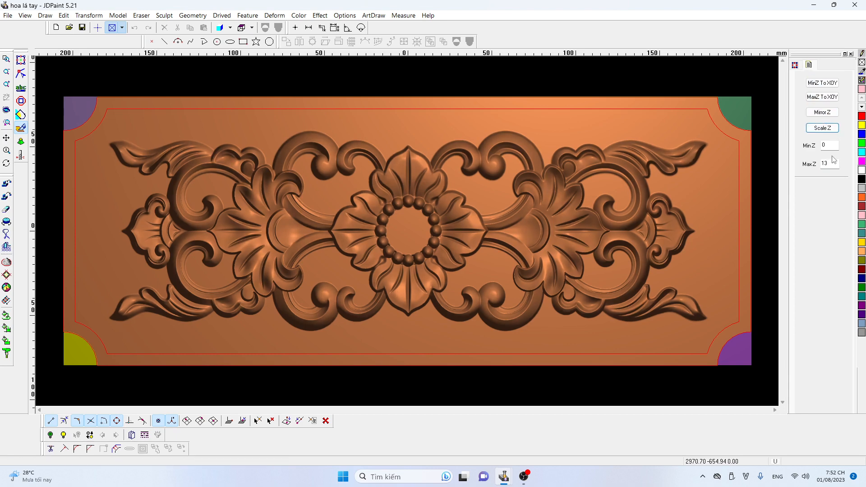
left_click(825, 128)
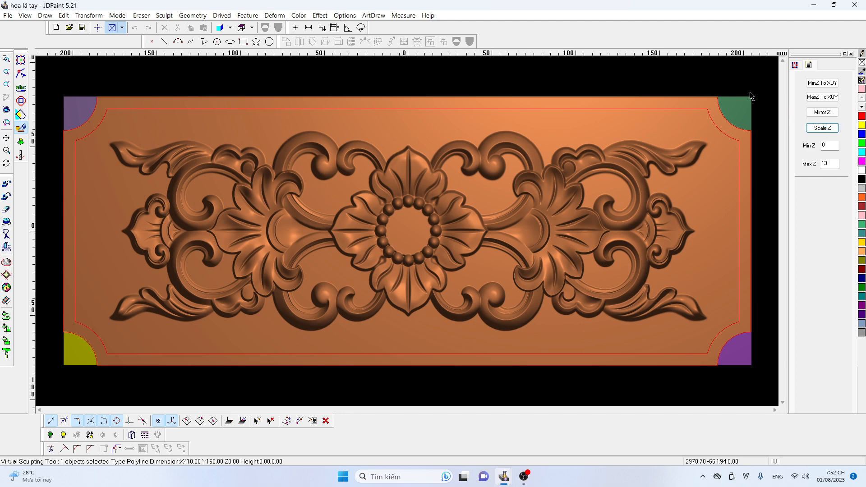
- Punch the green corner region to an absolute height of 8, with the colour mask set to Color
left_click(378, 81)
key("p")
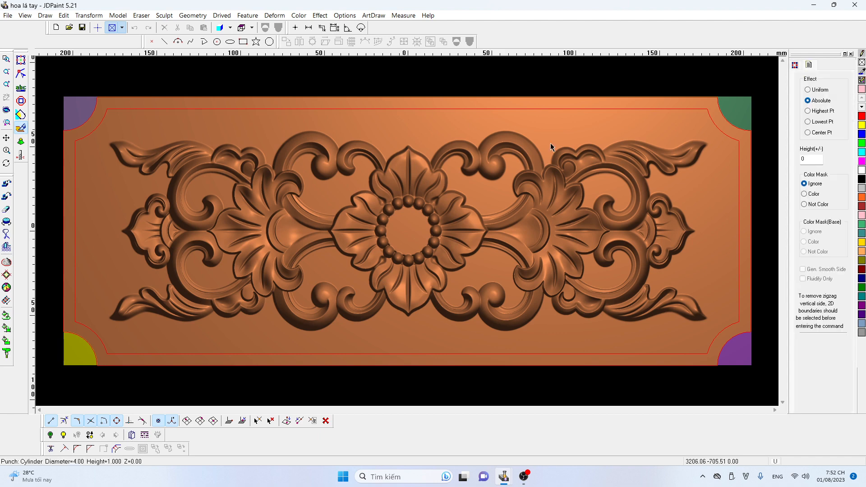
left_click(804, 194)
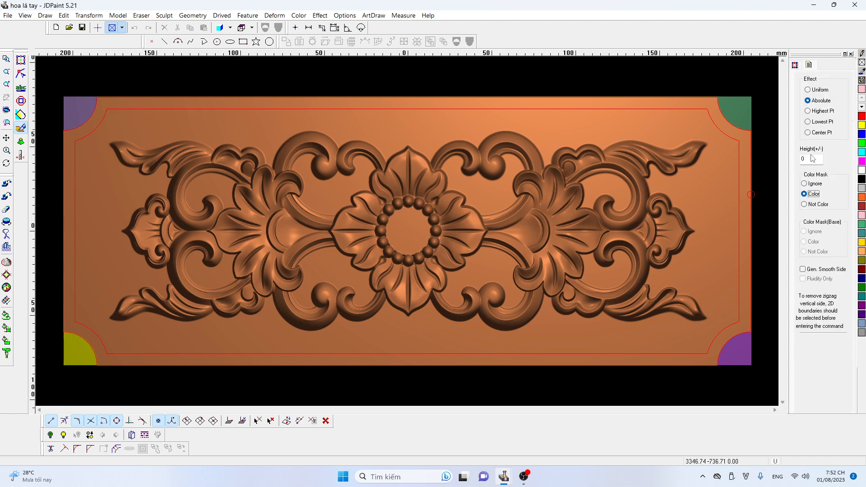
double_click(812, 158)
type("8")
left_click(735, 111)
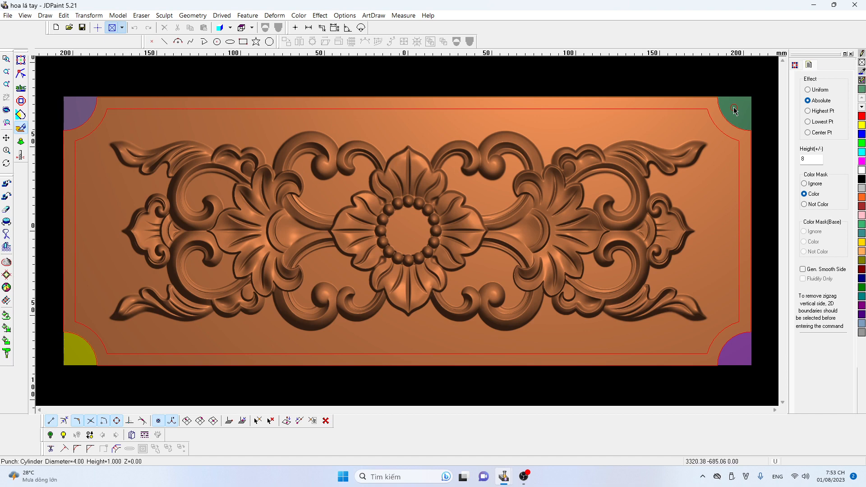
left_click(734, 110)
right_click(748, 81)
- Move the model's maximum Z to the XOY plane and leave virtual sculpting for the object selection tool
left_click(118, 15)
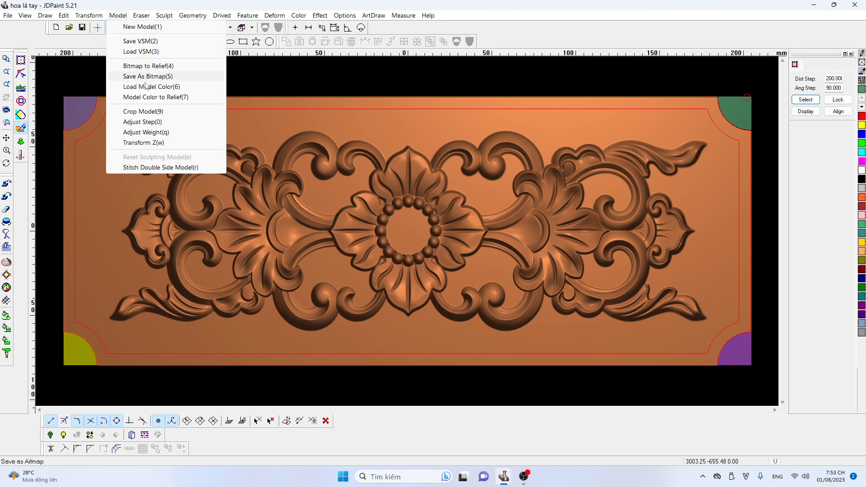
left_click(149, 143)
left_click(832, 97)
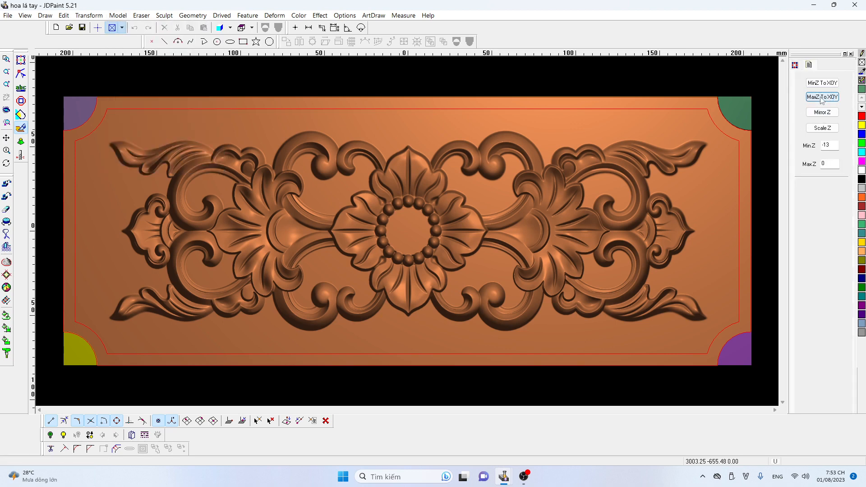
left_click(21, 60)
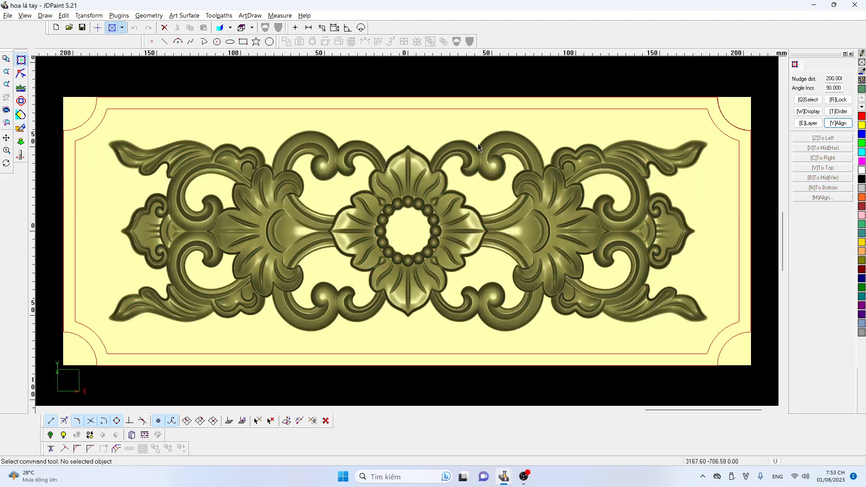
- Rotate the whole panel, including its relief and all outlines, by 90 degrees so that it stands upright
key("F6")
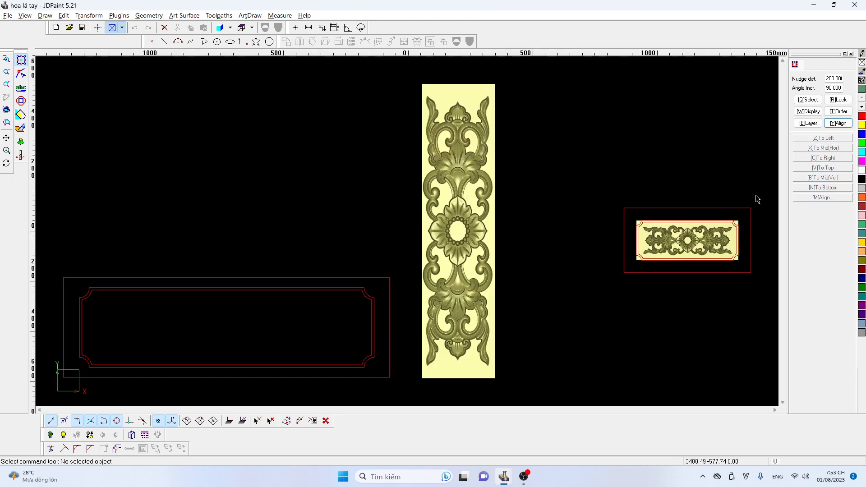
left_click_drag(759, 194, 608, 313)
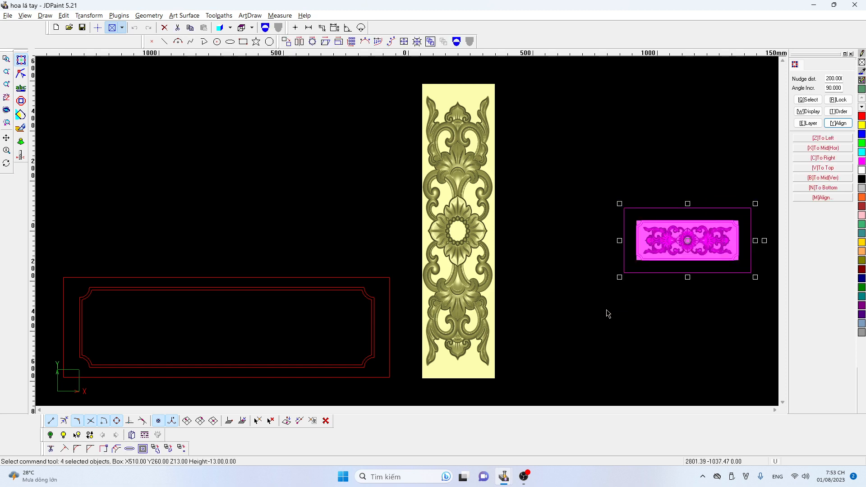
key("ctrl+Left")
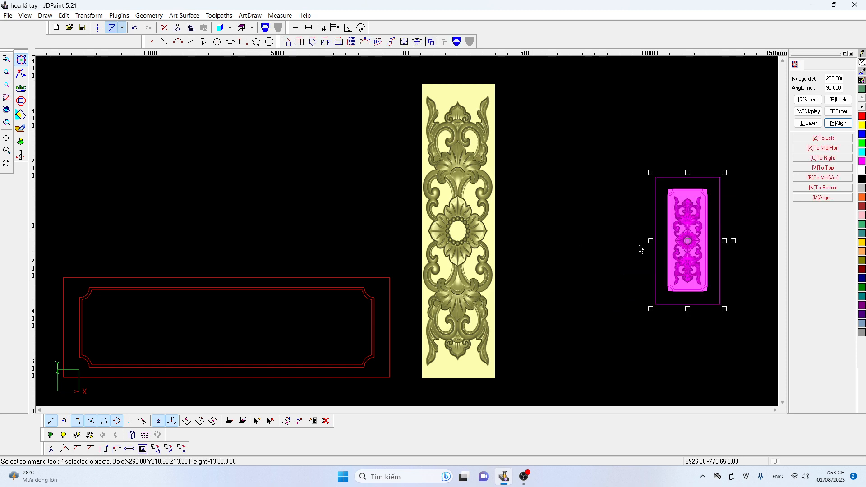
scroll(671, 249, "up", 2)
middle_click_drag(706, 260, 295, 241)
scroll(331, 219, "up", 1)
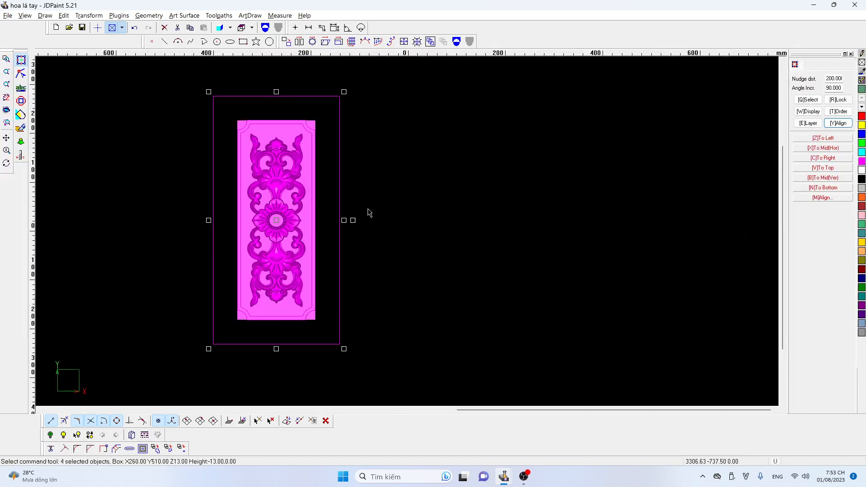
- Duplicate the complete upright panel and shift the copy 400 mm in the positive X direction
left_click(434, 189)
left_click_drag(366, 79, 158, 349)
left_click(189, 28)
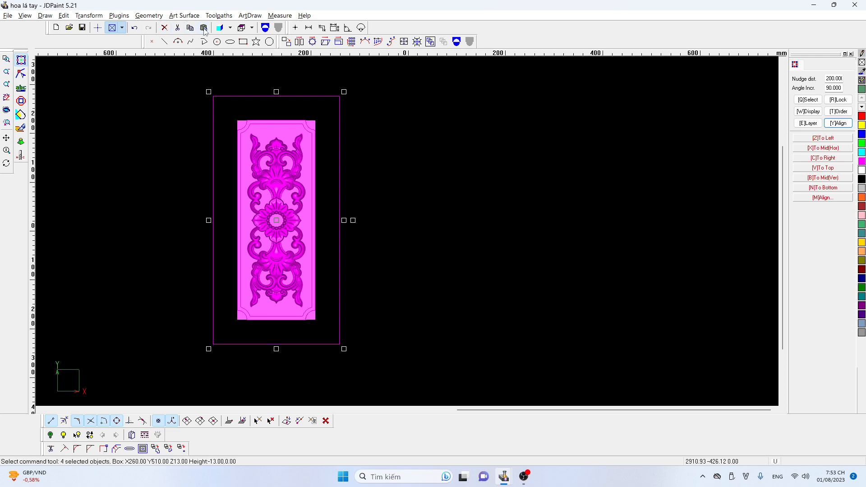
key("Right")
key("Right")
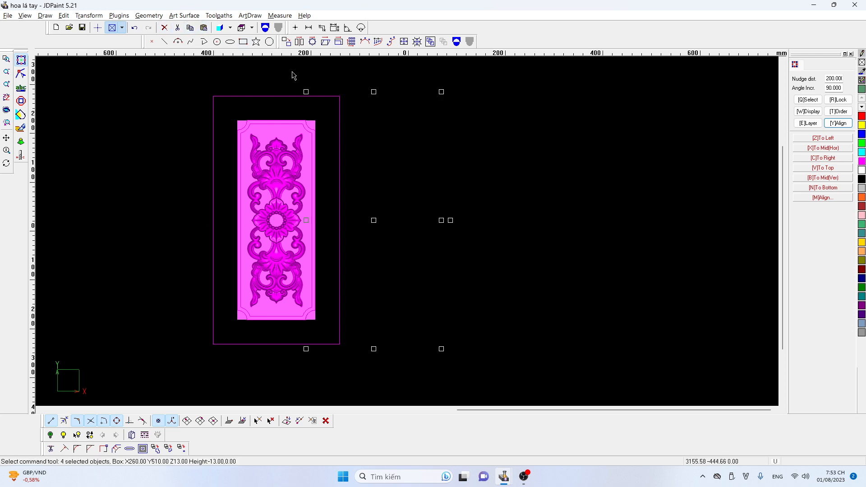
left_click(626, 160)
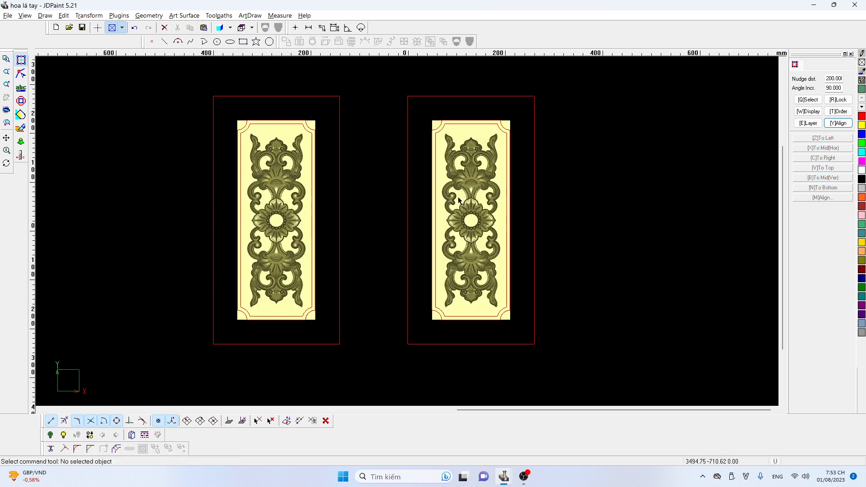
- Delete the relief and the inner concave-cornered frame from the copied panel
left_click(473, 194)
key("Delete")
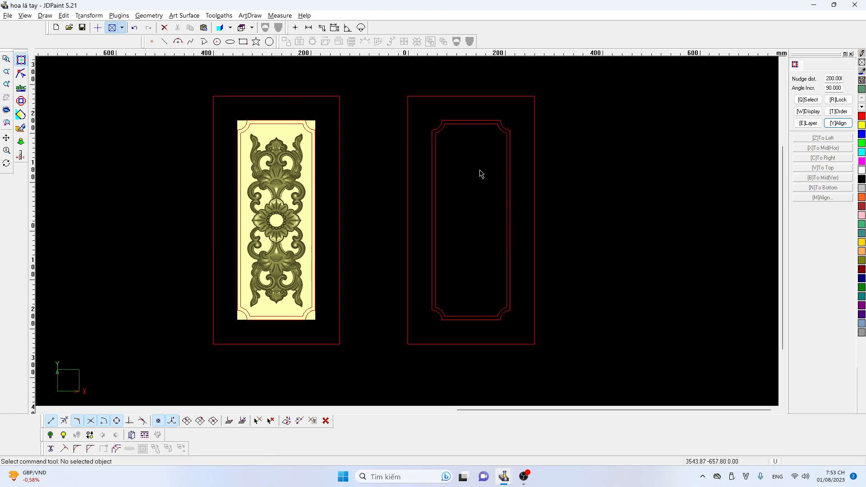
left_click(477, 124)
key("Delete")
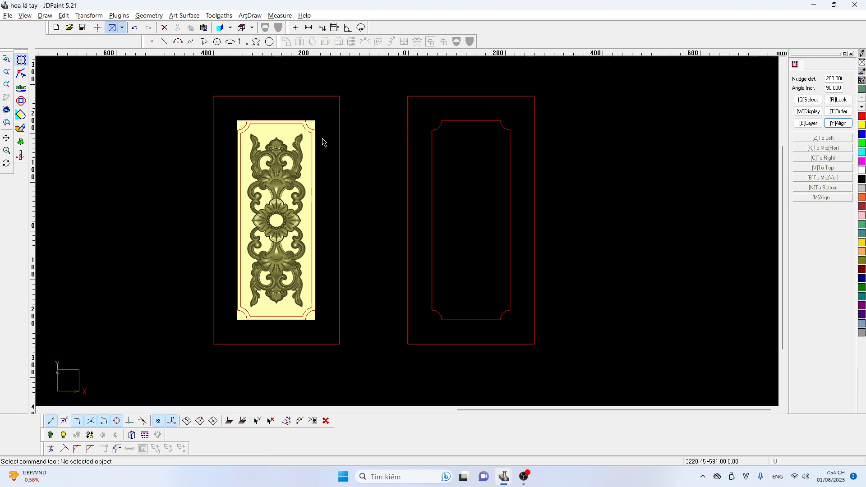
- Delete the outer rectangle and the inner concave-cornered frame from the original panel
left_click(340, 136)
key("Delete")
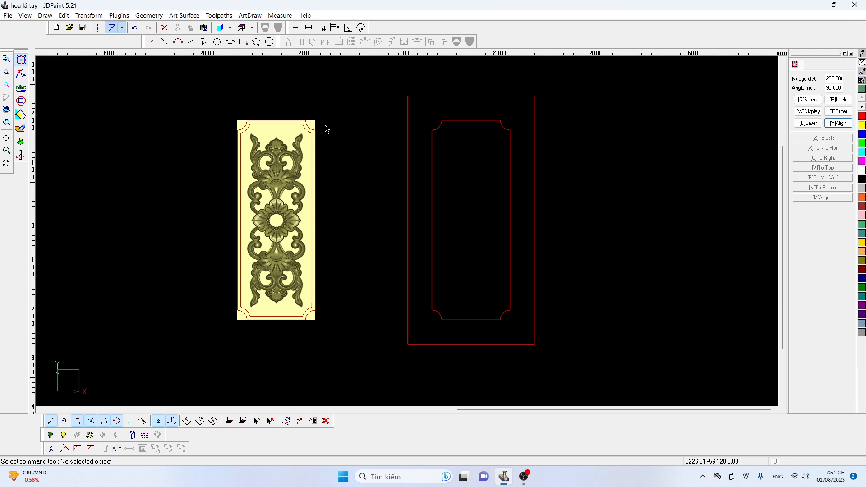
left_click(300, 125)
key("Delete")
- Generate a curve toolpath along the concave-cornered outline of the copied panel, using the preset parameters
left_click(438, 122)
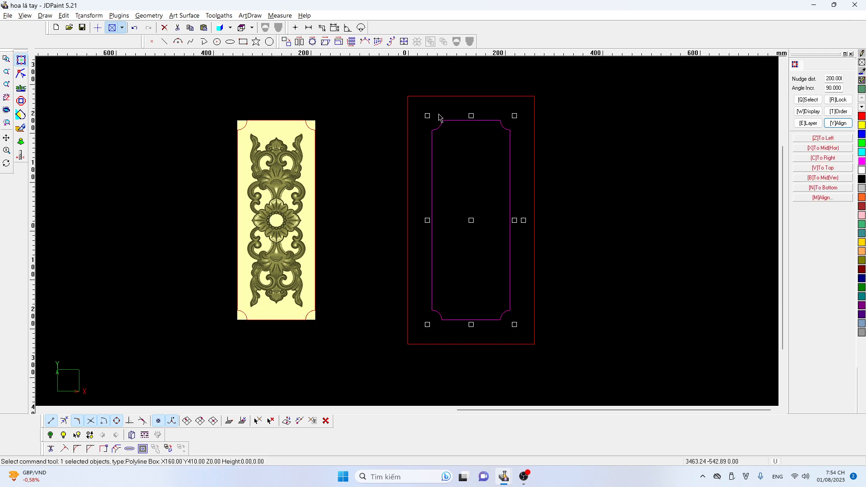
left_click(219, 15)
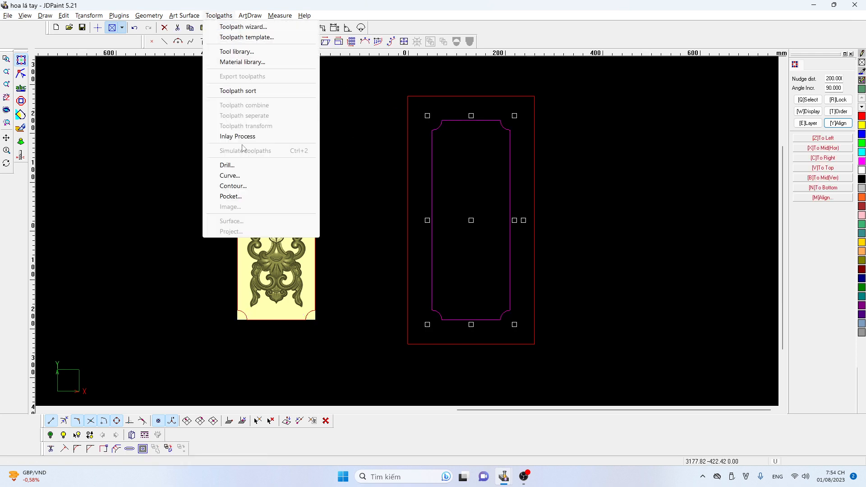
left_click(251, 176)
left_click(499, 219)
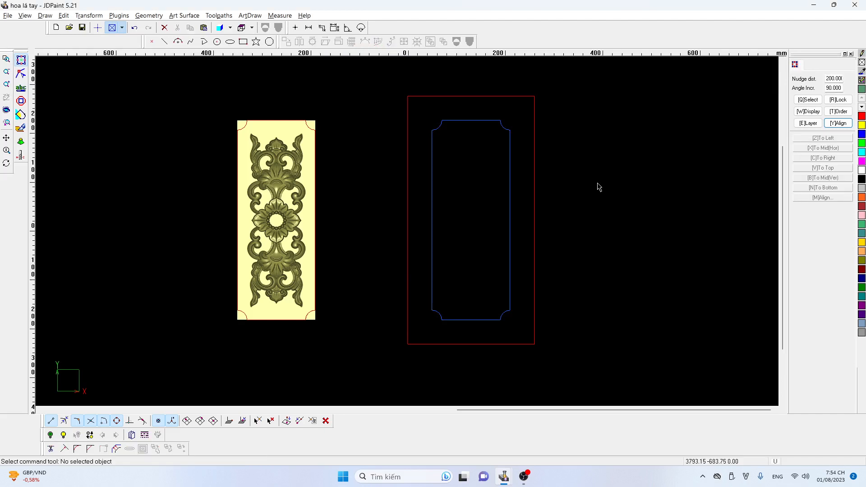
- Start a surface finish toolpath for the relief and its frame outline, with parallel movement at a -45 degree angle
left_click_drag(377, 92, 235, 209)
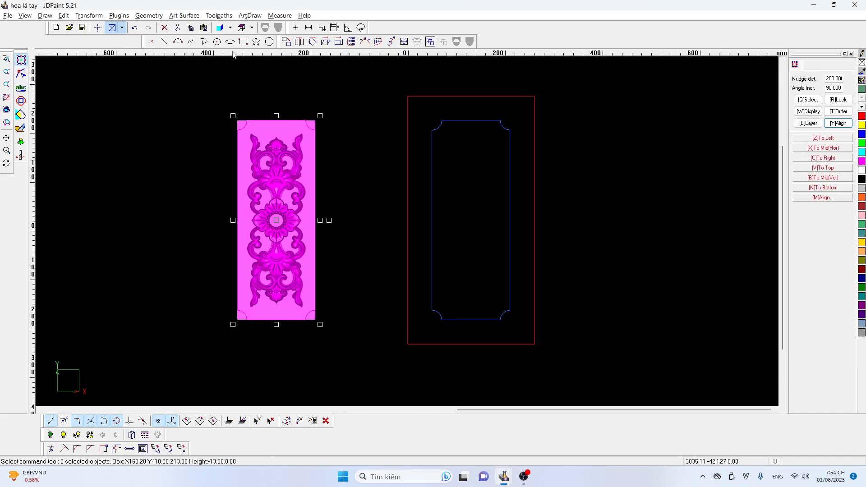
left_click(219, 15)
left_click(253, 25)
left_click(529, 240)
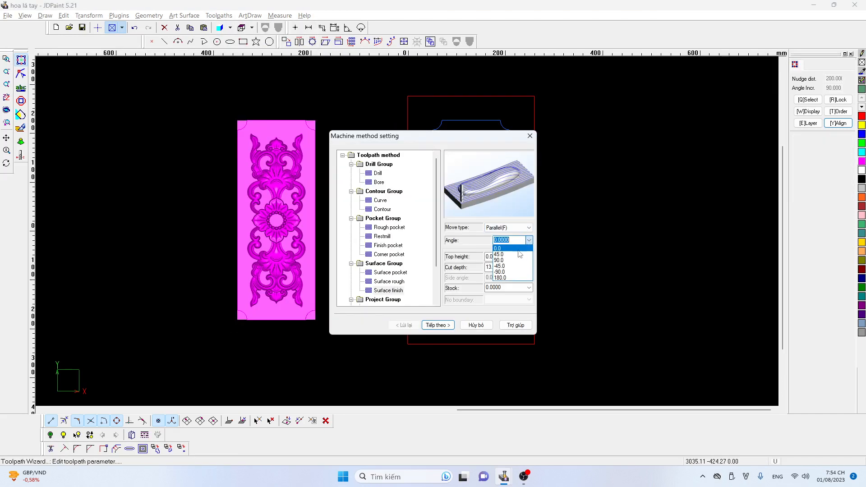
left_click(511, 275)
left_click(438, 326)
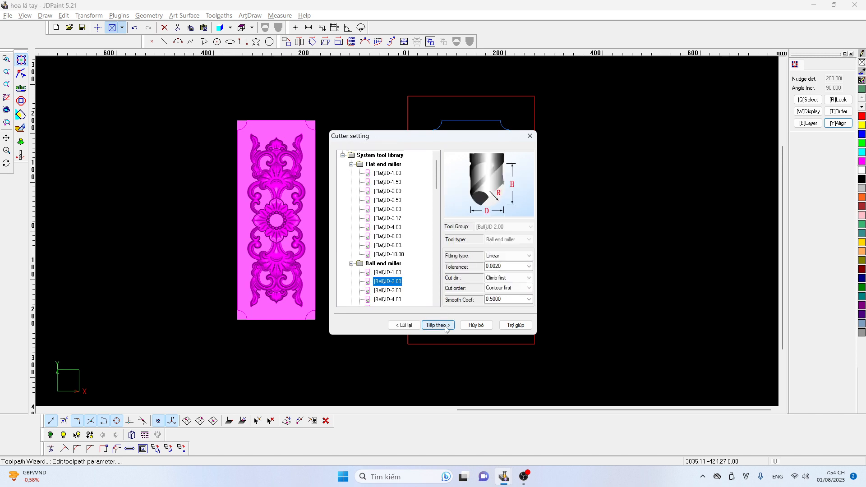
- Assign the cutter "dao 12 dau 4" to the surface finish toolpath and set its stepover to 0.4
scroll(388, 266, "down", 12)
scroll(388, 267, "down", 5)
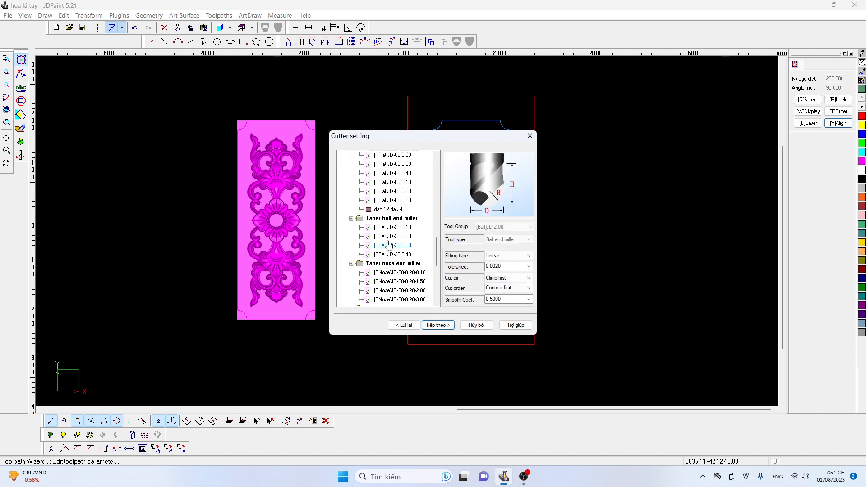
left_click(391, 209)
left_click(438, 326)
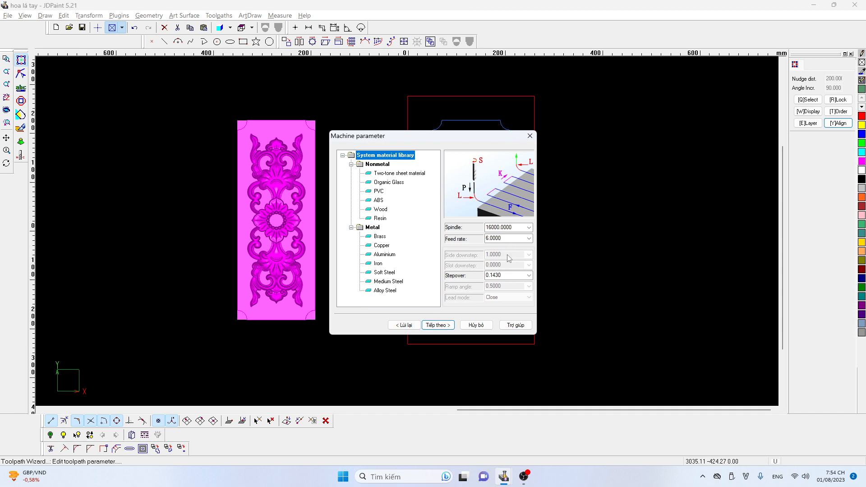
left_click(510, 276)
type("0.")
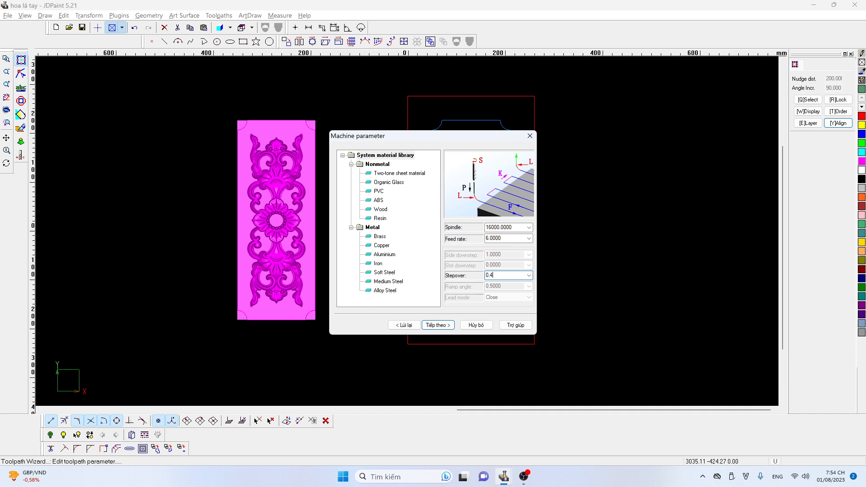
type("4")
left_click(436, 326)
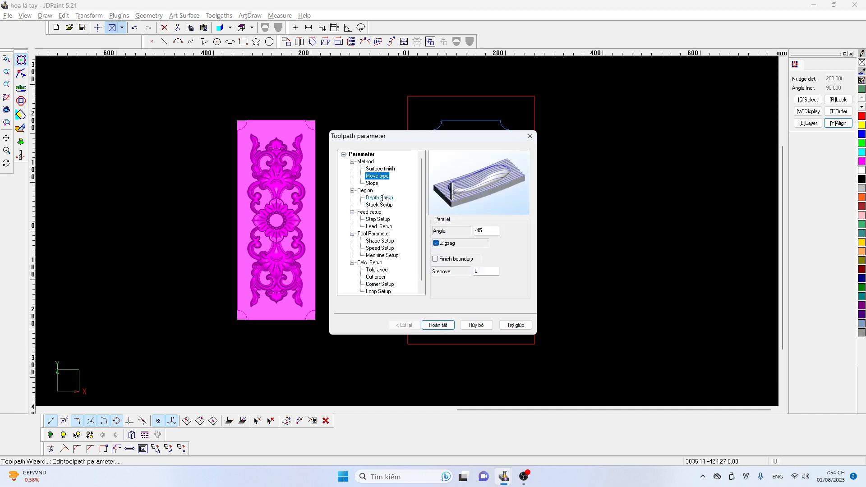
- Enable the Cut depth option, adjust the surface lead mode, and calculate the surface finish toolpath
left_click(384, 199)
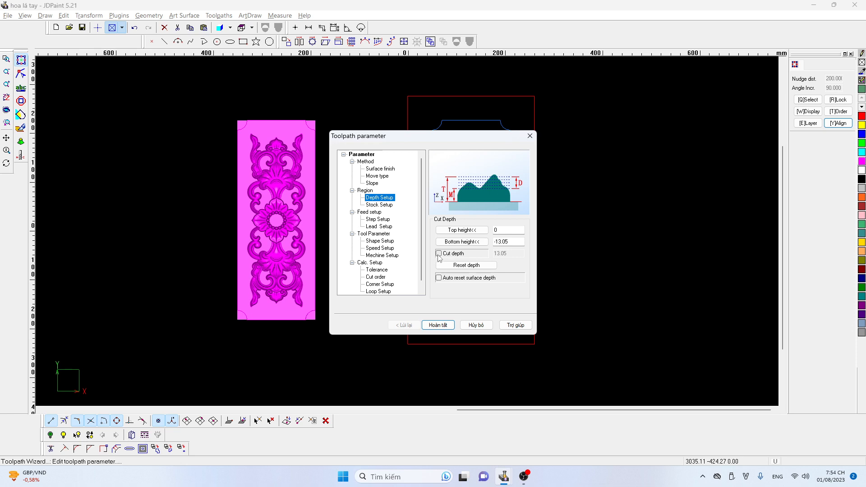
left_click(439, 254)
left_click(379, 227)
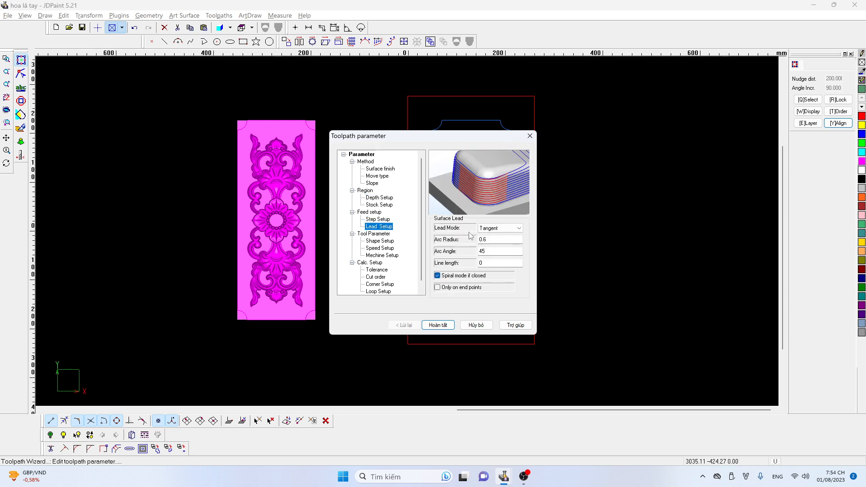
left_click(492, 234)
left_click(492, 236)
left_click(447, 325)
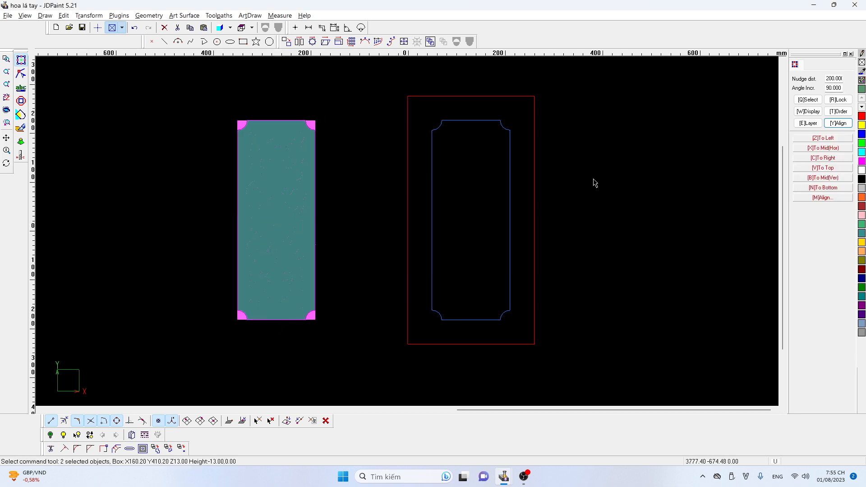
- Align the outer rectangle and curve toolpath, as one object, with the frame outline around the machined relief
left_click_drag(586, 141, 484, 206)
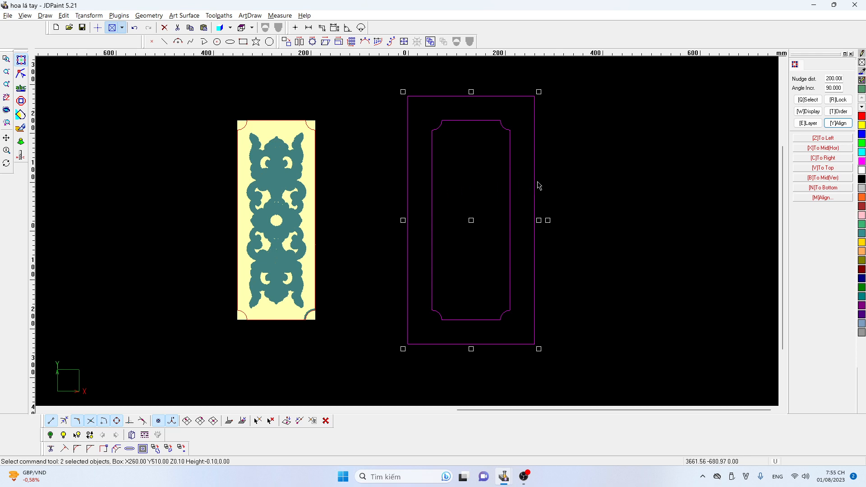
left_click(832, 198)
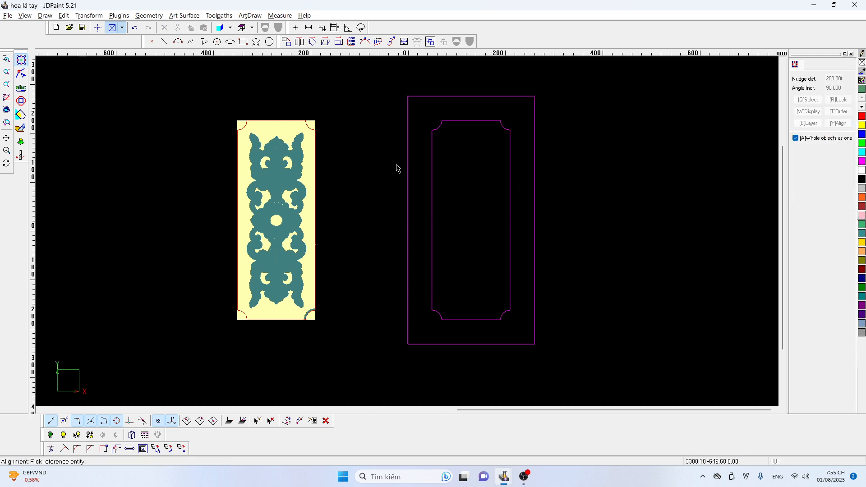
left_click(296, 121)
left_click(409, 273)
left_click(461, 157)
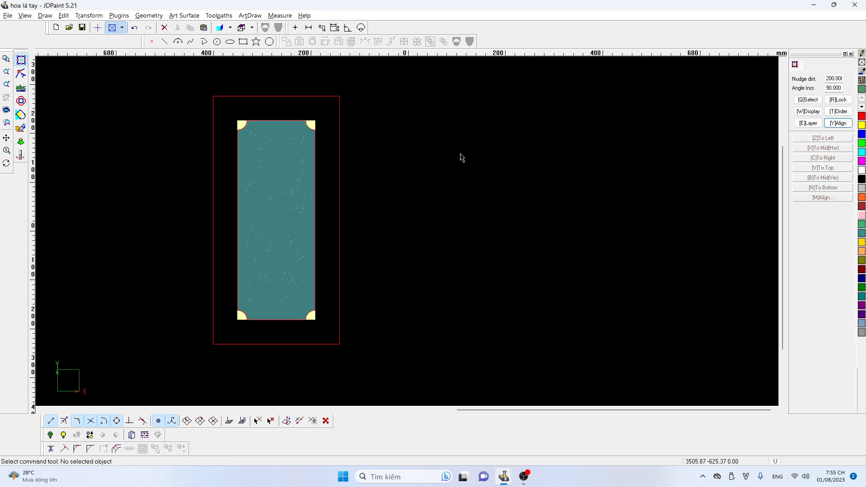
- Export the whole panel's toolpaths to an En3d file named "hoa la tay 51x26 gt", accepting the output settings
left_click_drag(448, 80, 164, 276)
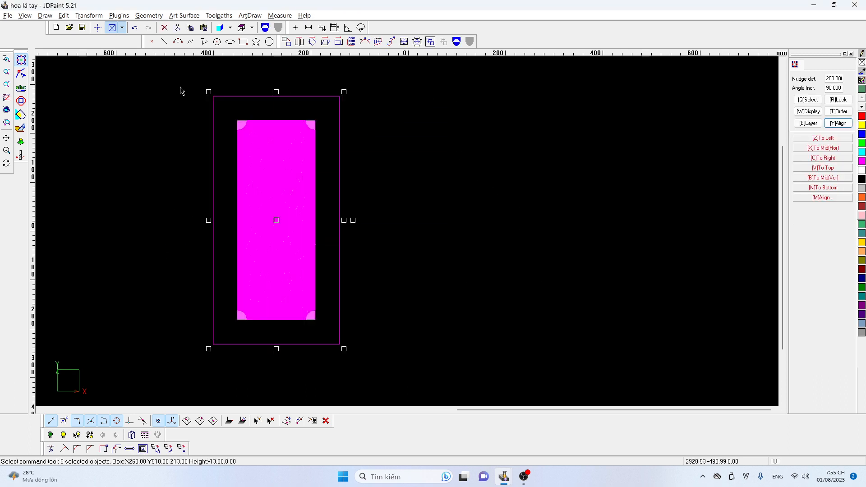
left_click(213, 17)
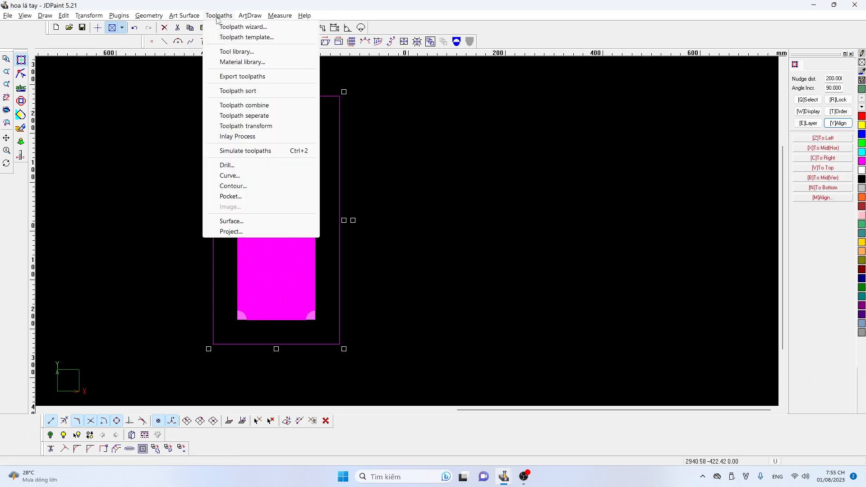
left_click(236, 77)
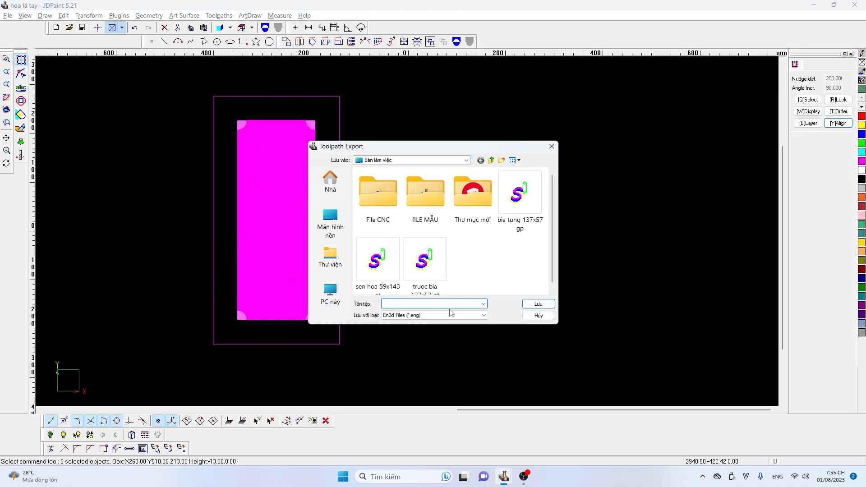
type("hoa ")
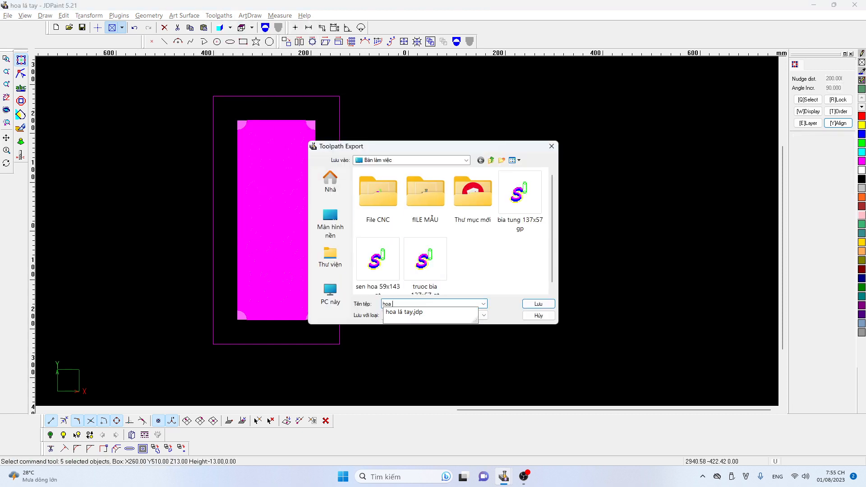
type("la tay 51x26 gt")
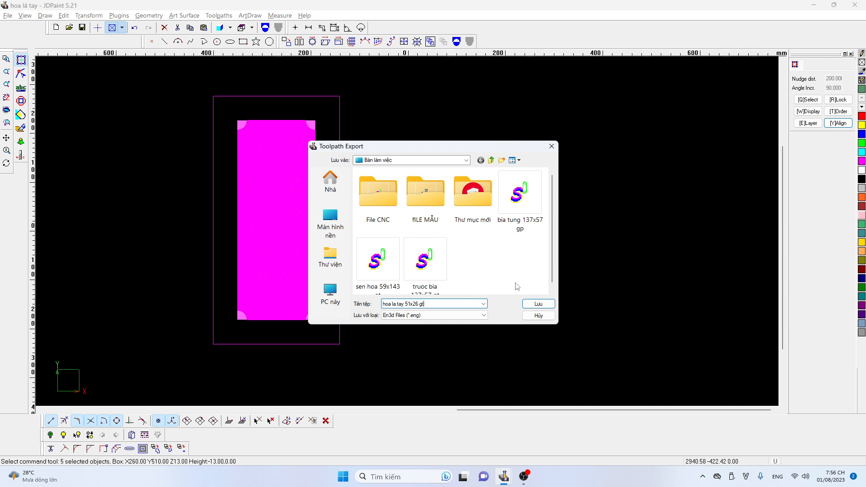
left_click(539, 305)
left_click(521, 268)
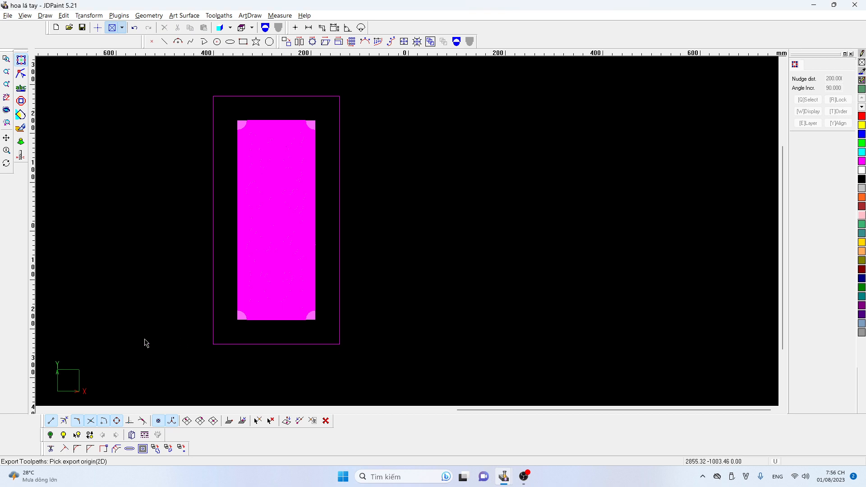
- Set the export origin at the lower-left corner of the outer rectangle and complete the toolpath export
left_click(213, 345)
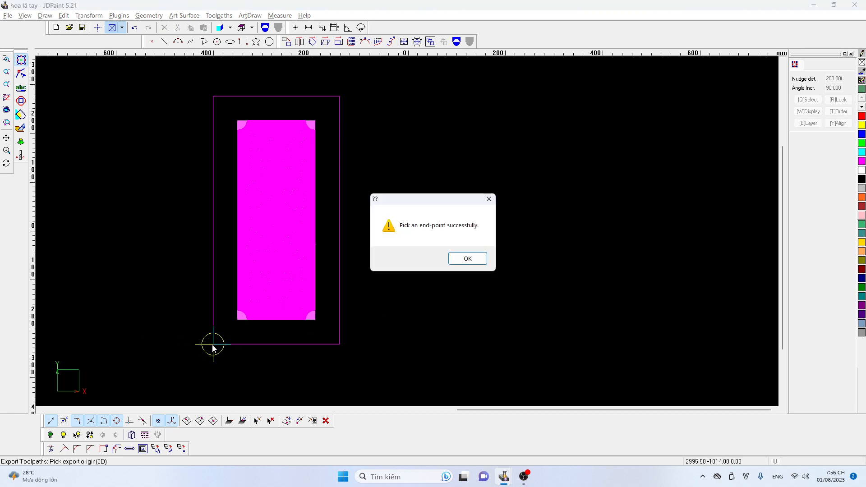
left_click(473, 261)
left_click(458, 297)
left_click(456, 259)
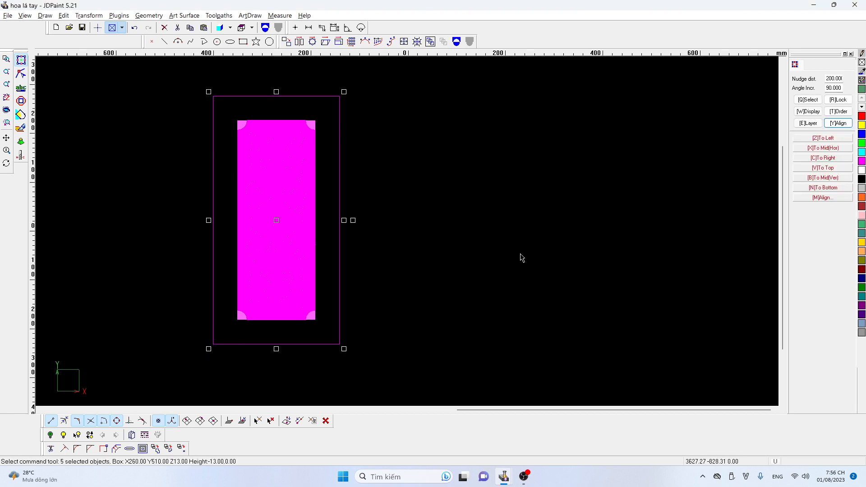
left_click(527, 480)
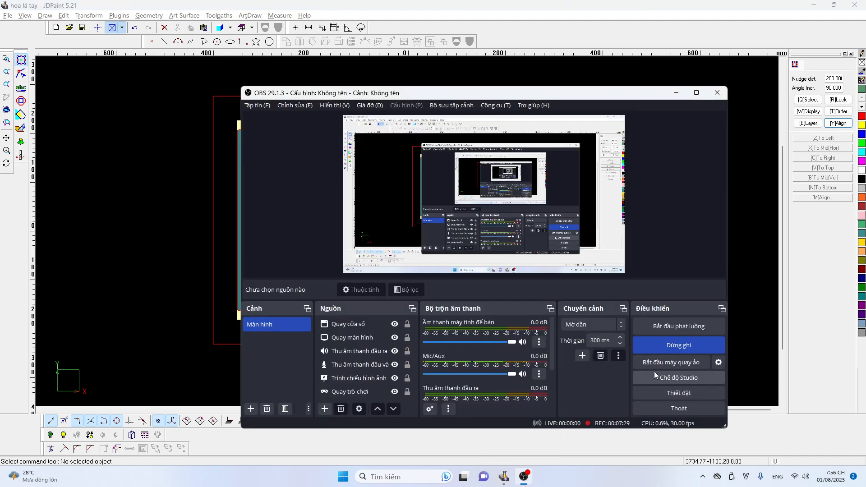